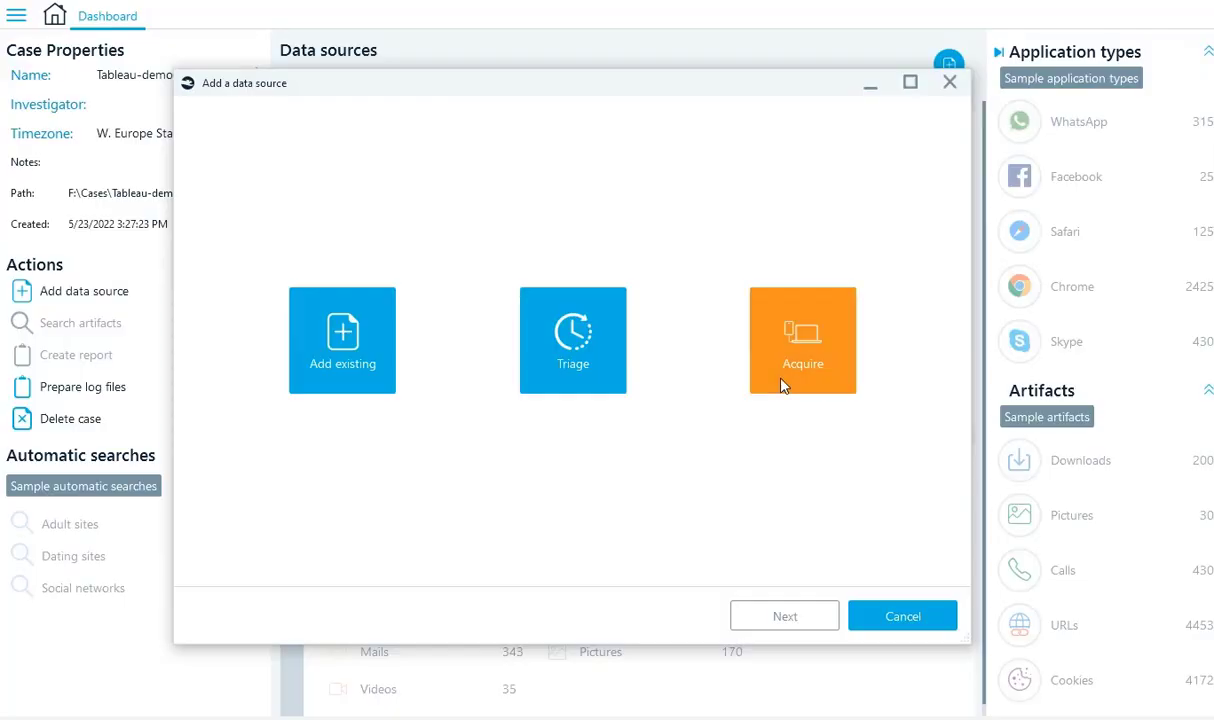
Choose Acquire in the Add a data source dialog to start acquiring a new source.
left_click(783, 386)
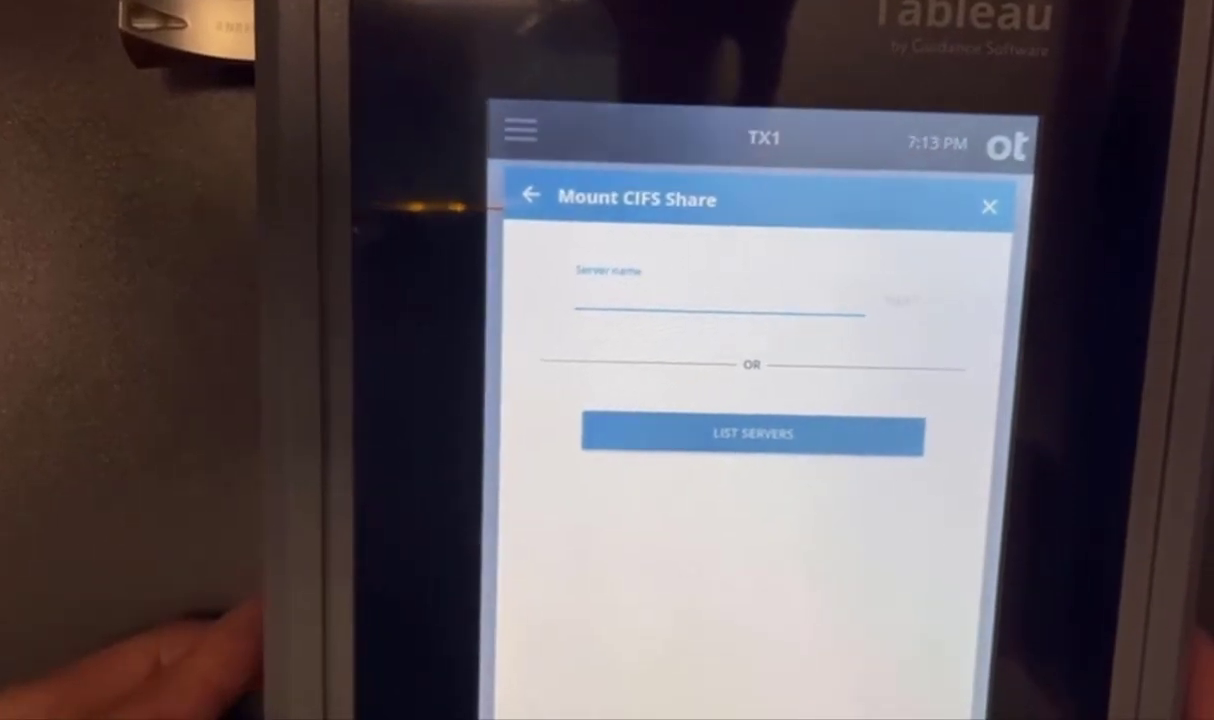
Enter server 192.168.0.247 and share name Testing on the TX1 CIFS mount form.
type("19")
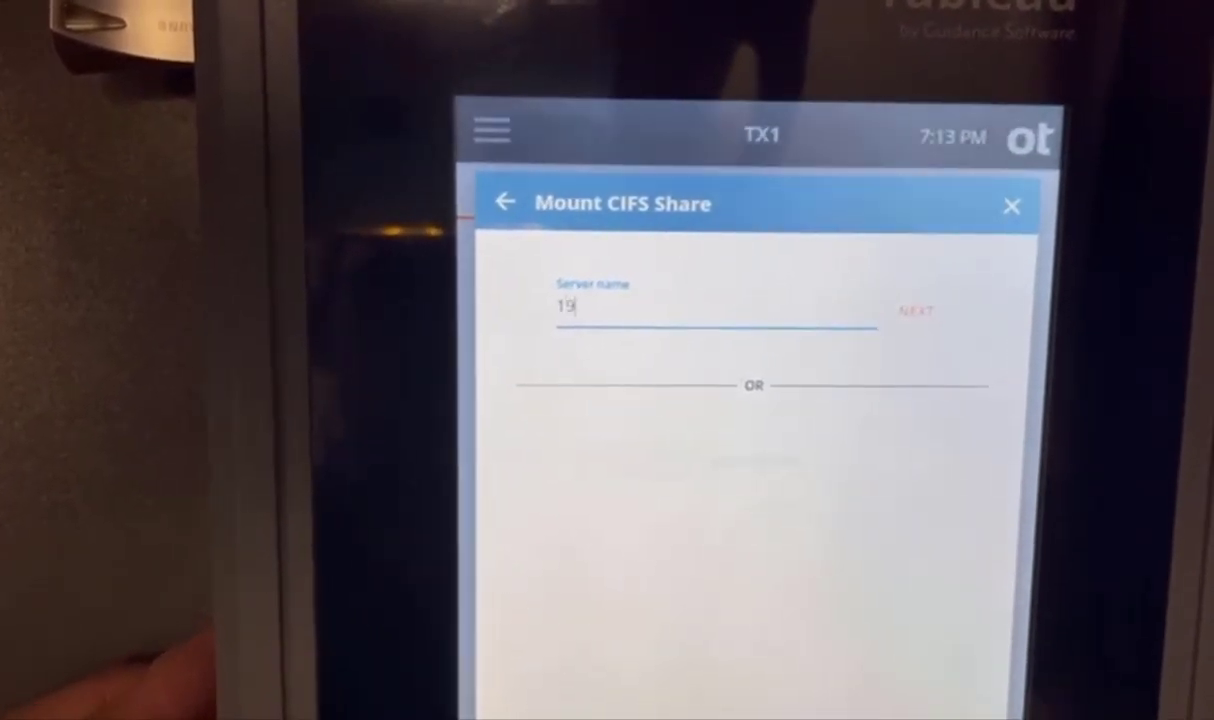
type("2.16")
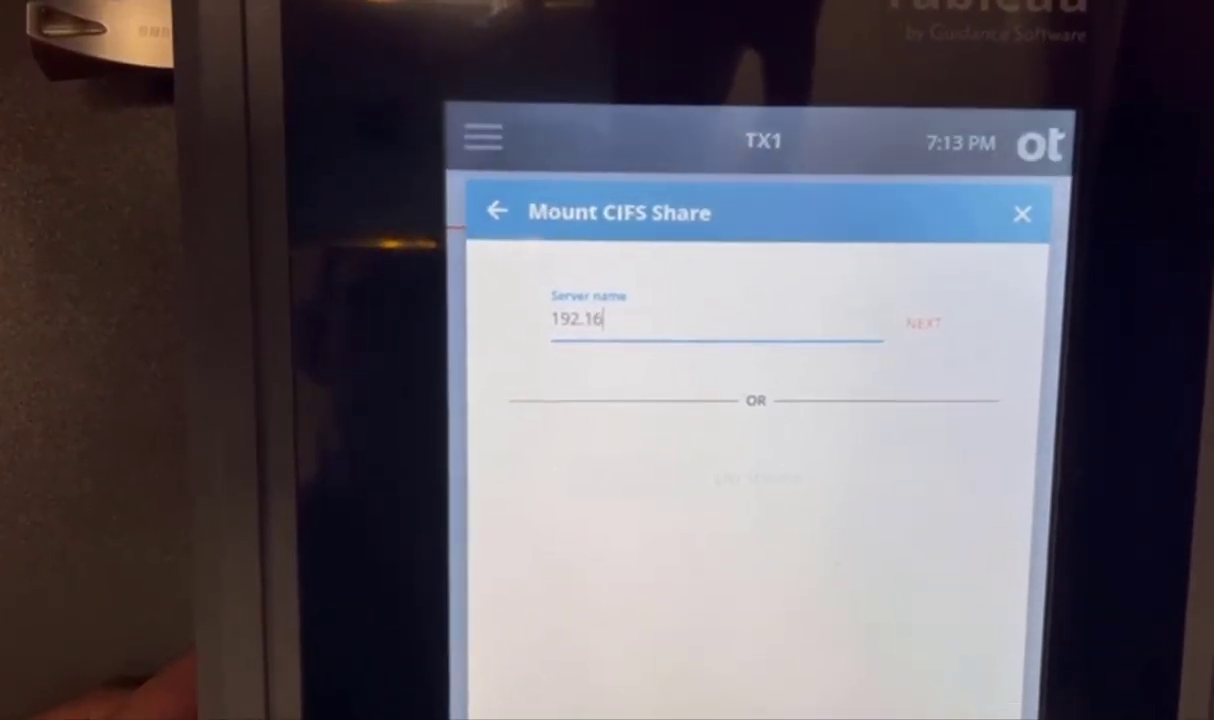
type("8.0")
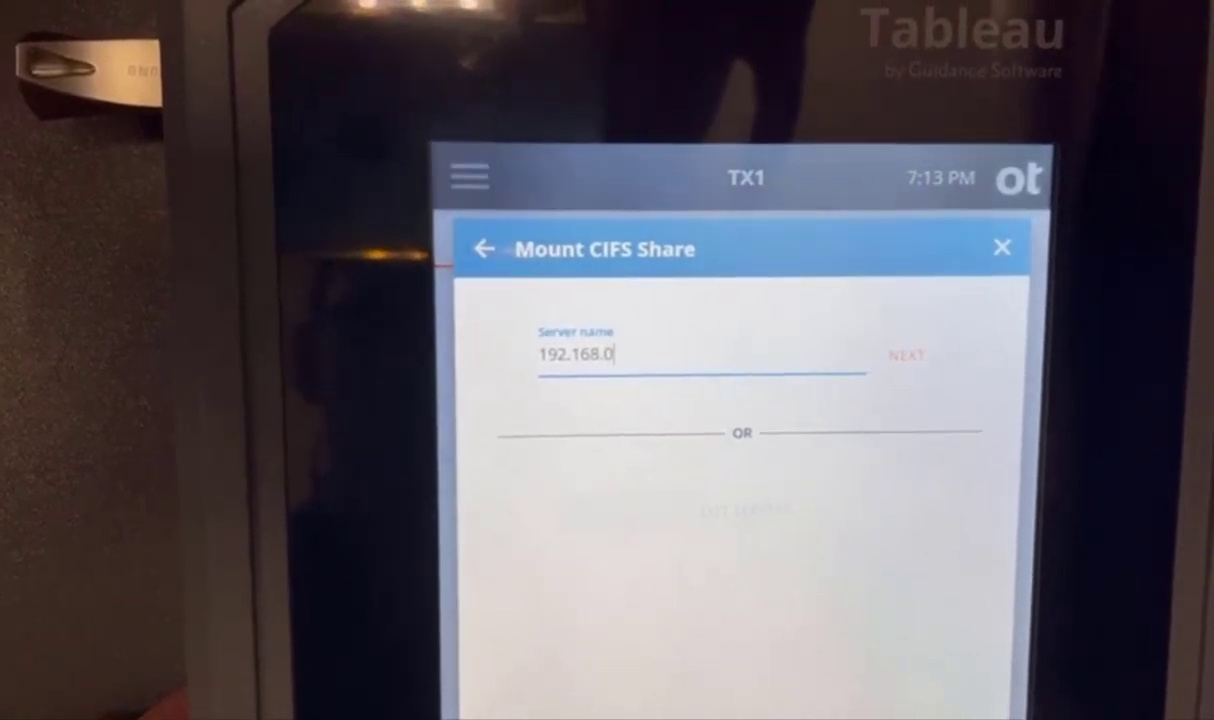
type(".247")
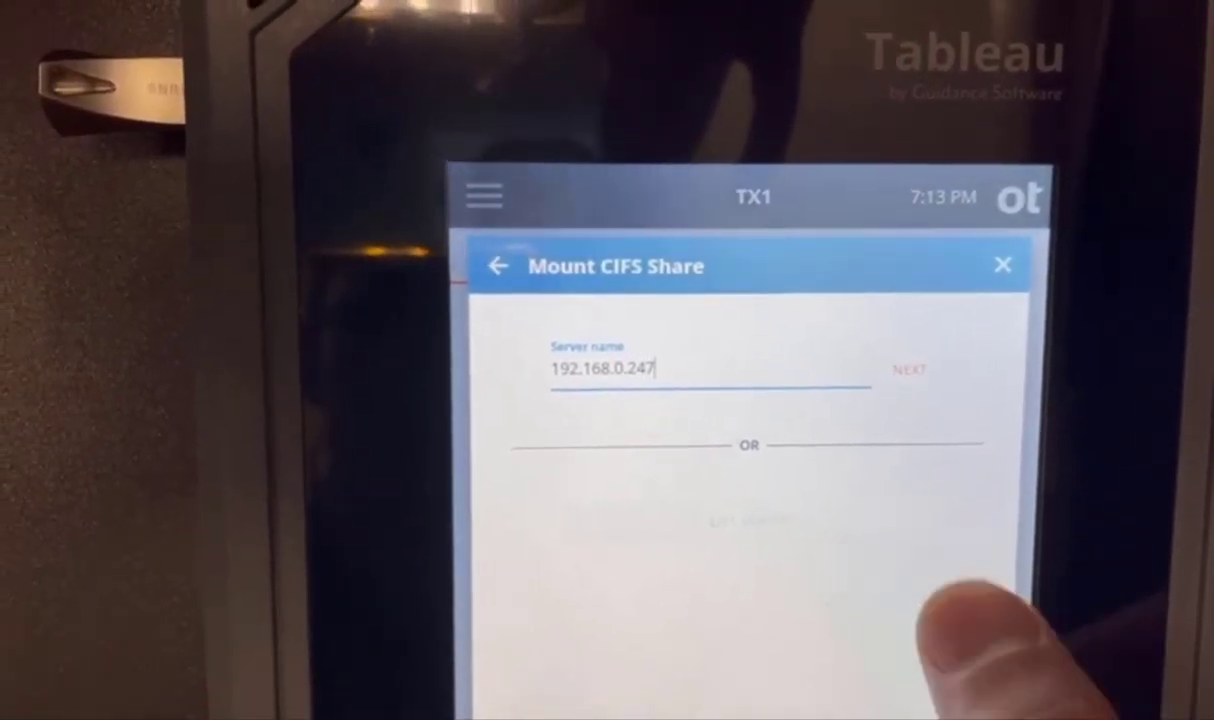
left_click(902, 364)
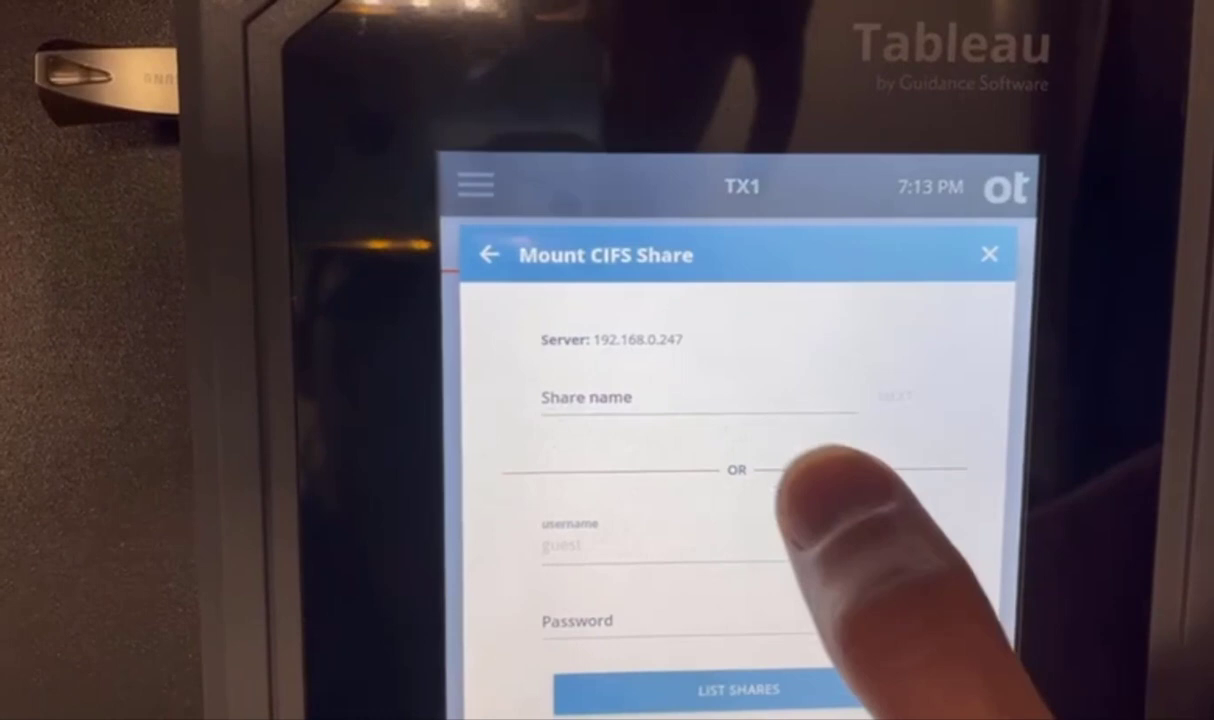
left_click(740, 415)
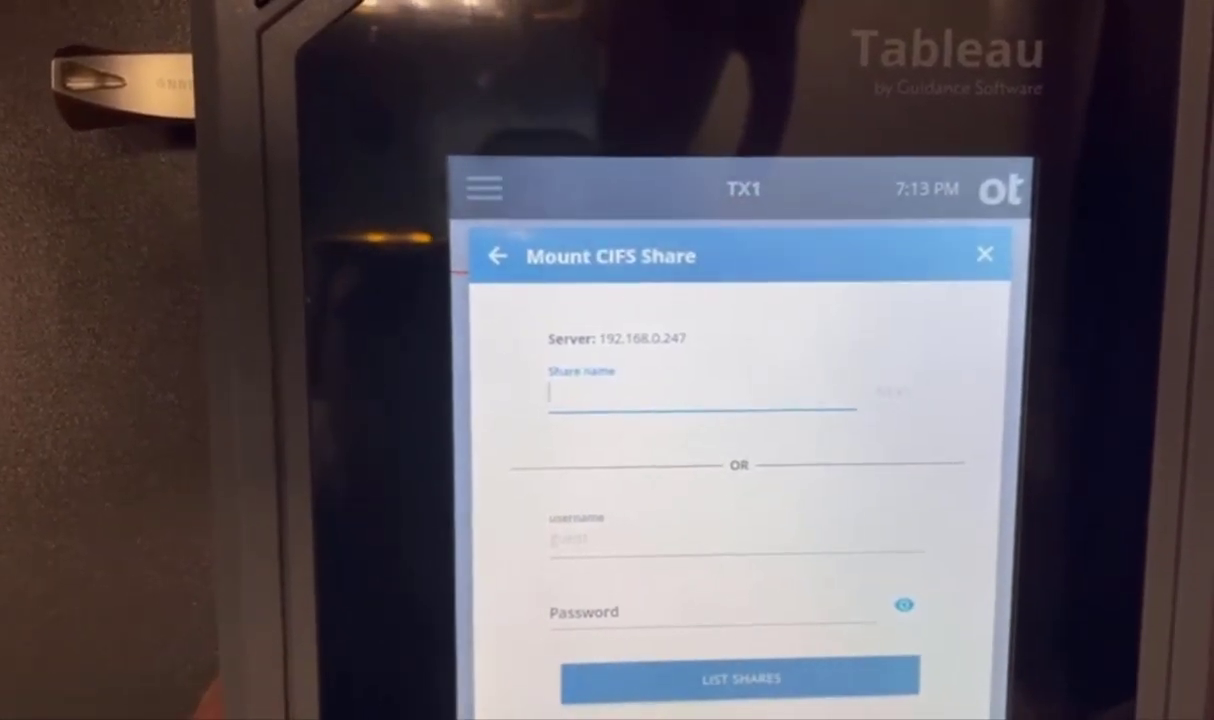
type("Test")
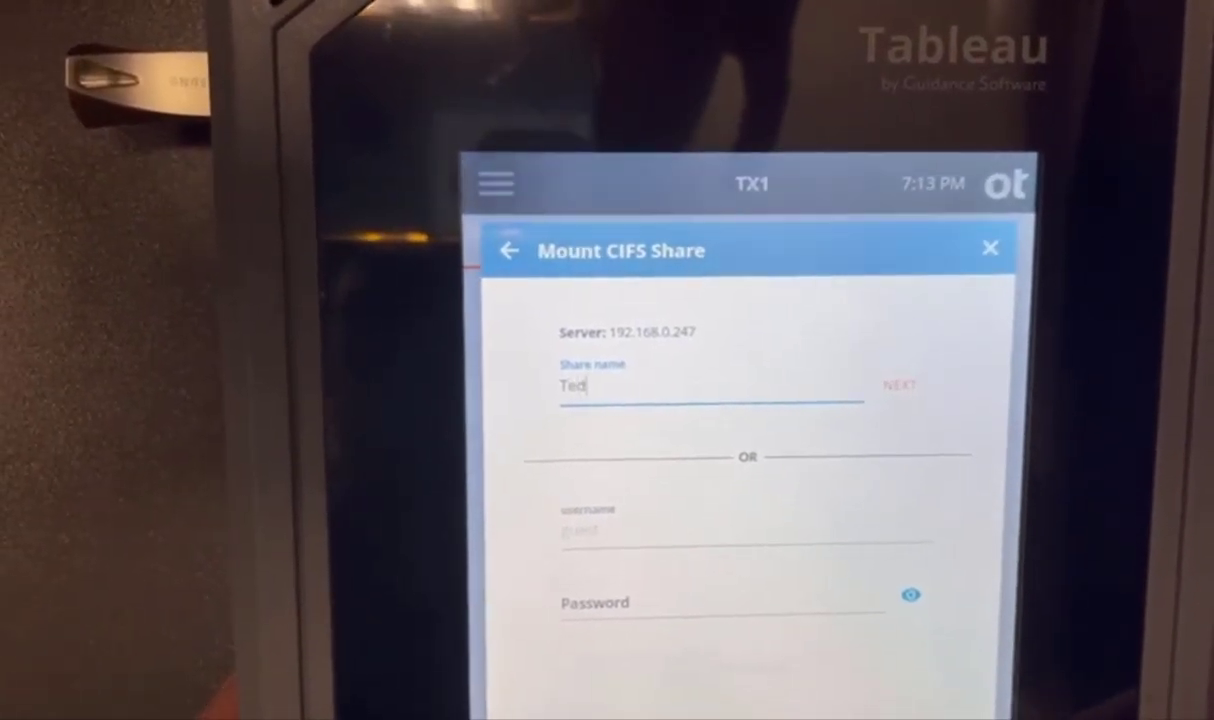
key("BackSpace")
key("BackSpace")
type("s")
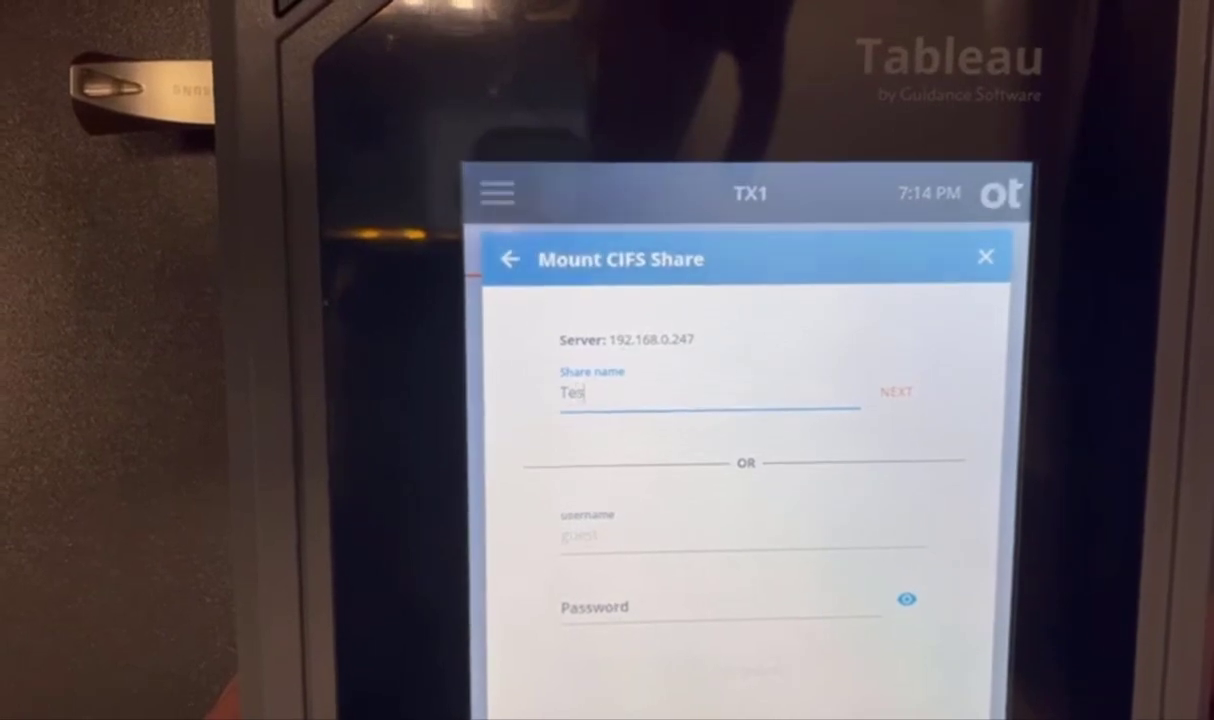
type("ting")
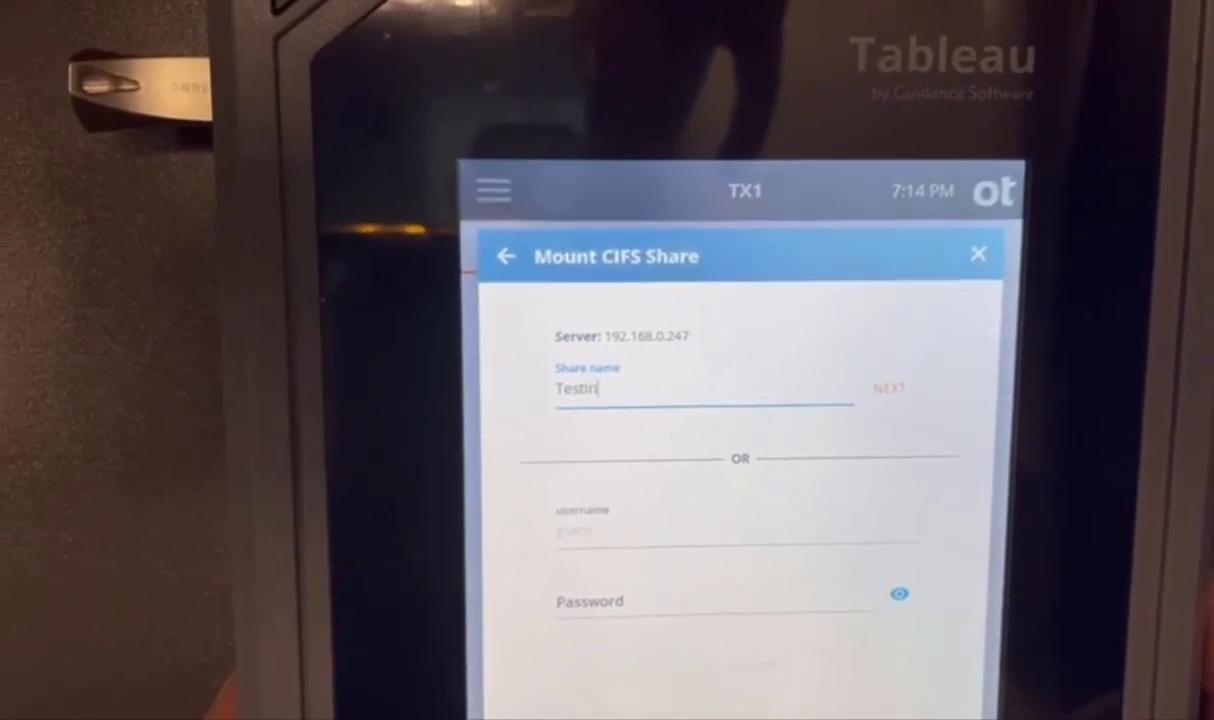
Confirm the Testing share and log in to the TX1 web interface with the user's credentials.
left_click(893, 396)
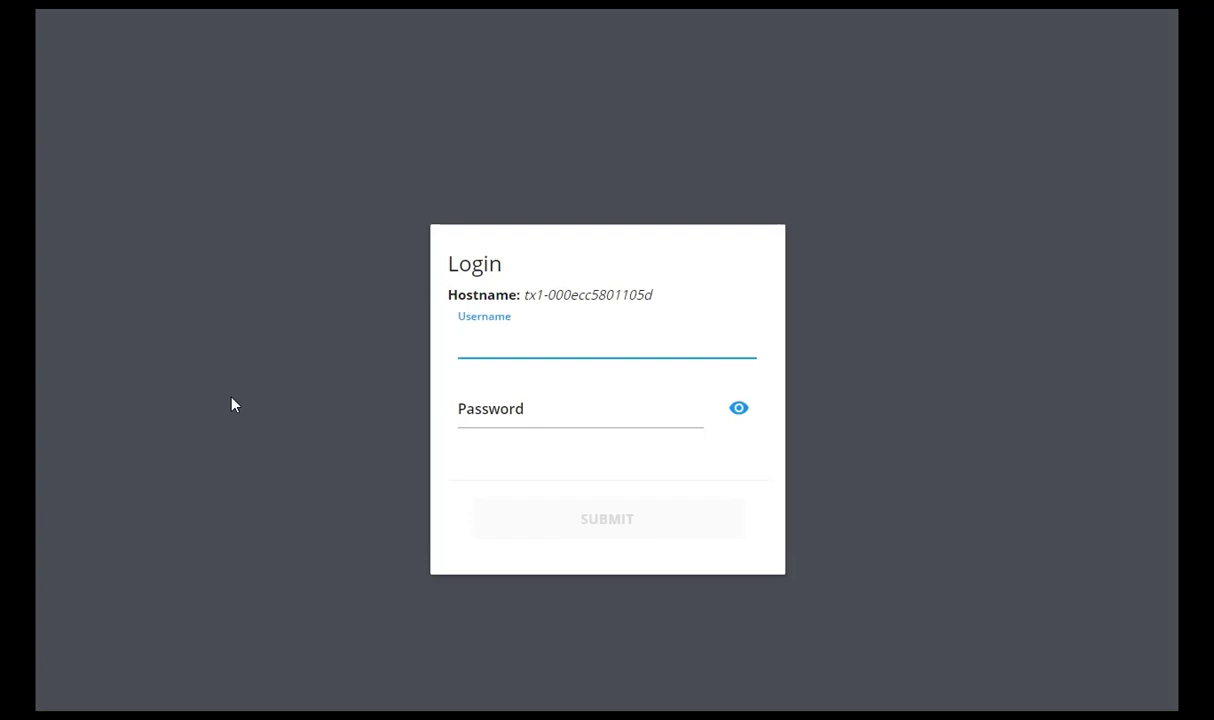
type("user")
key("Tab")
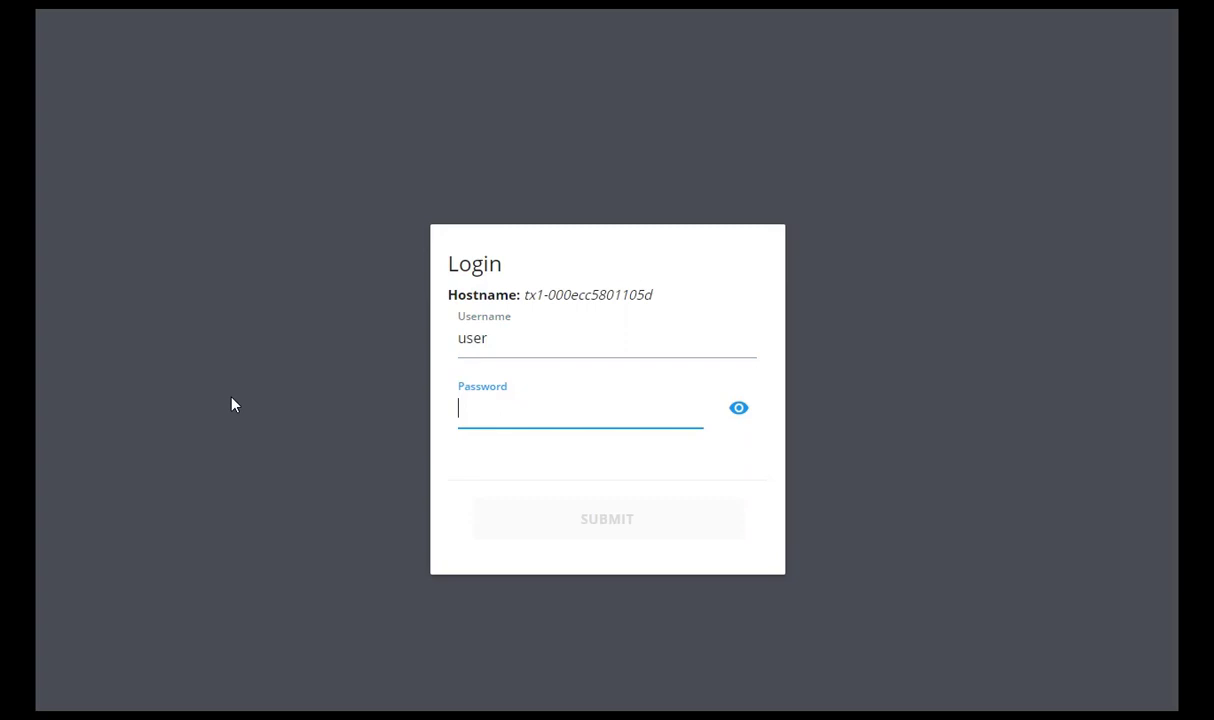
type("123")
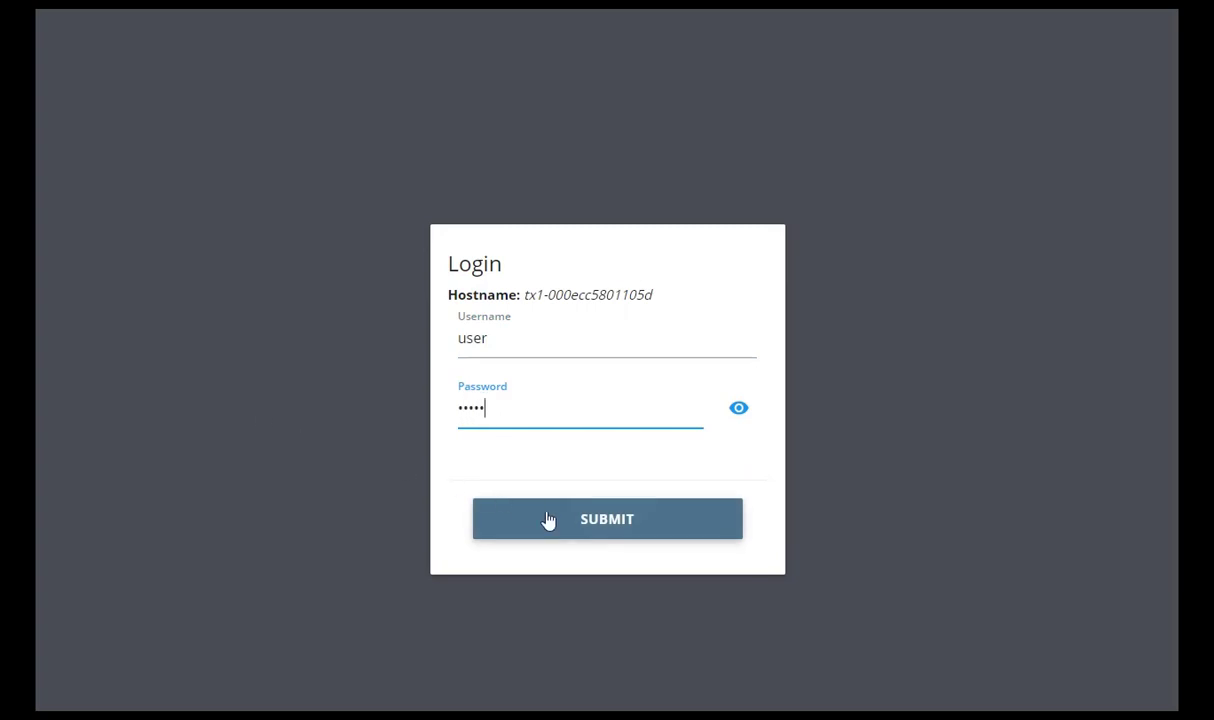
left_click(557, 522)
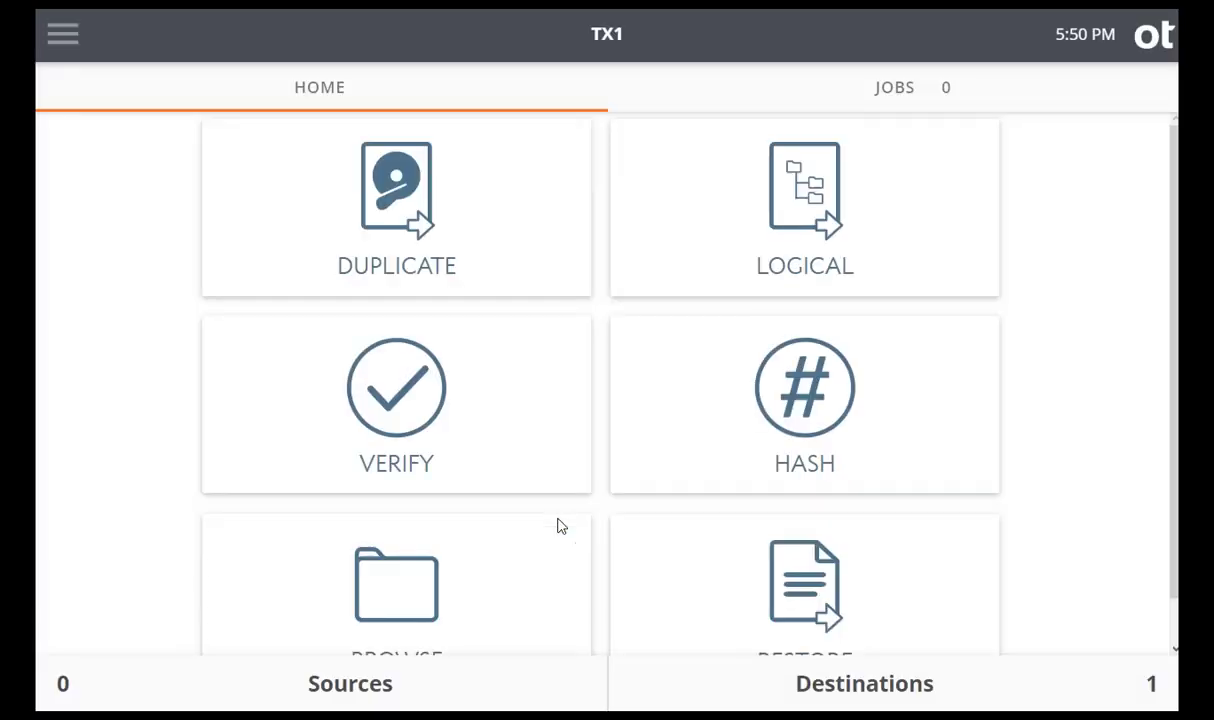
From the TX1 destinations list, start a new CIFS share mount with server 192.168.0.247.
left_click(885, 689)
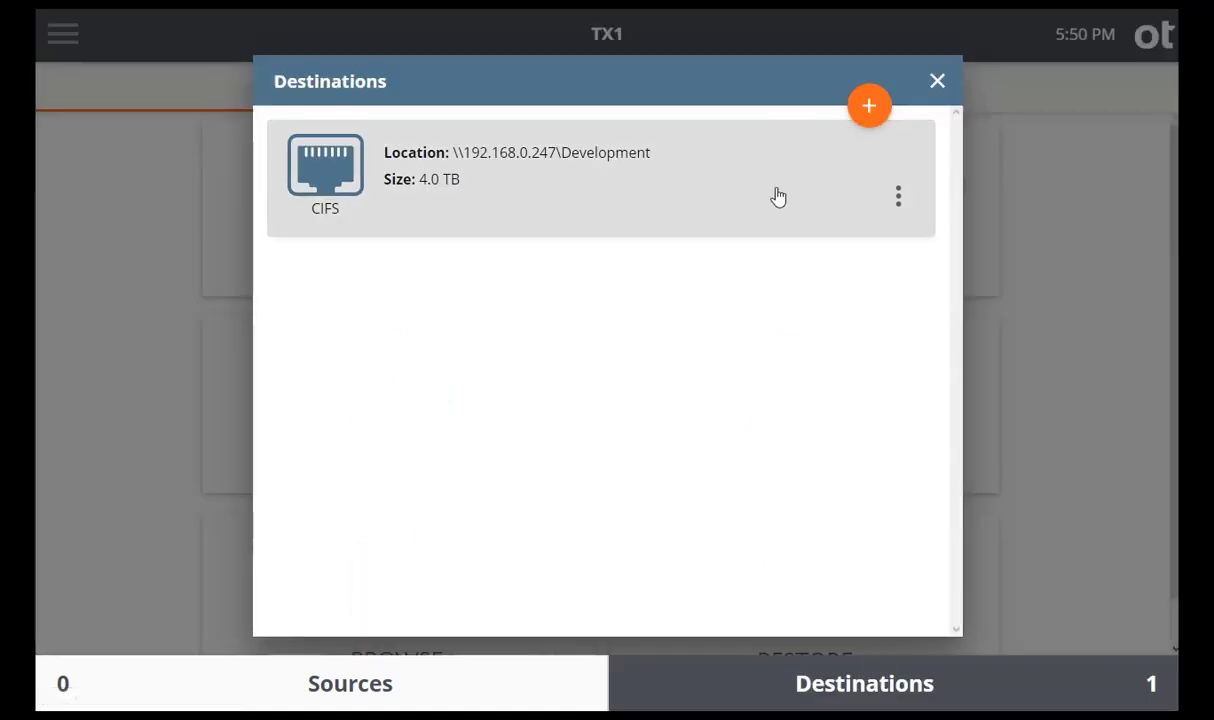
left_click(868, 112)
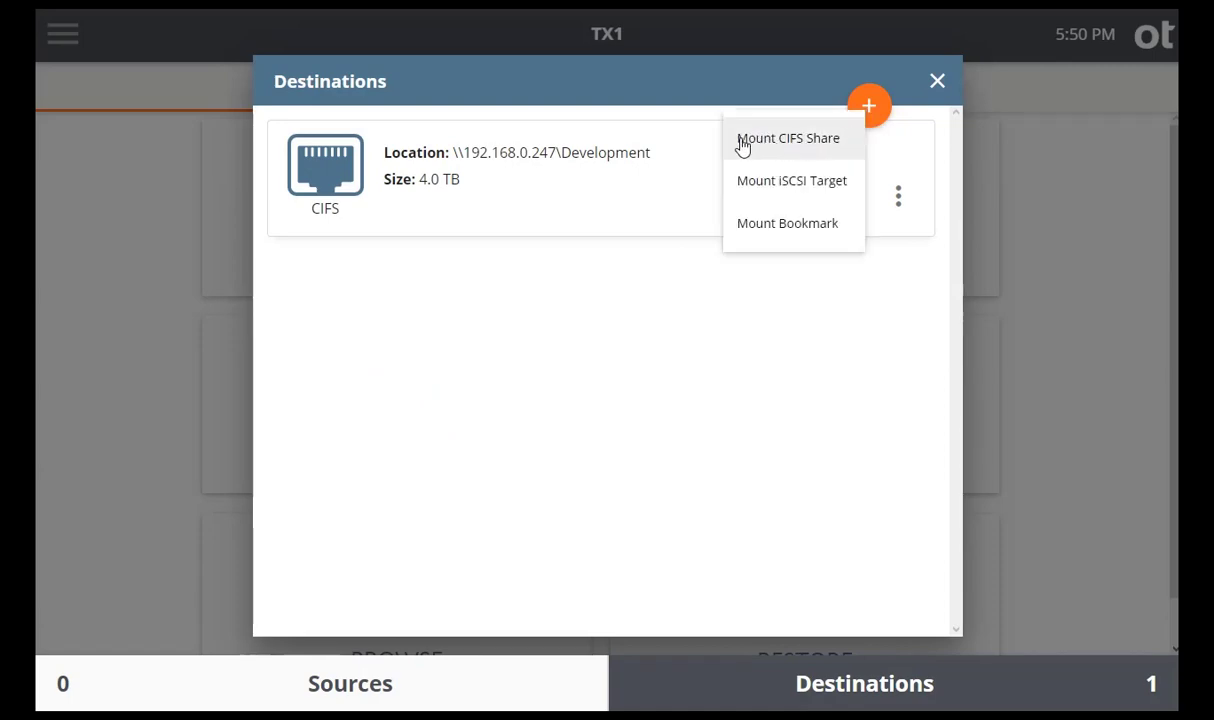
left_click(845, 141)
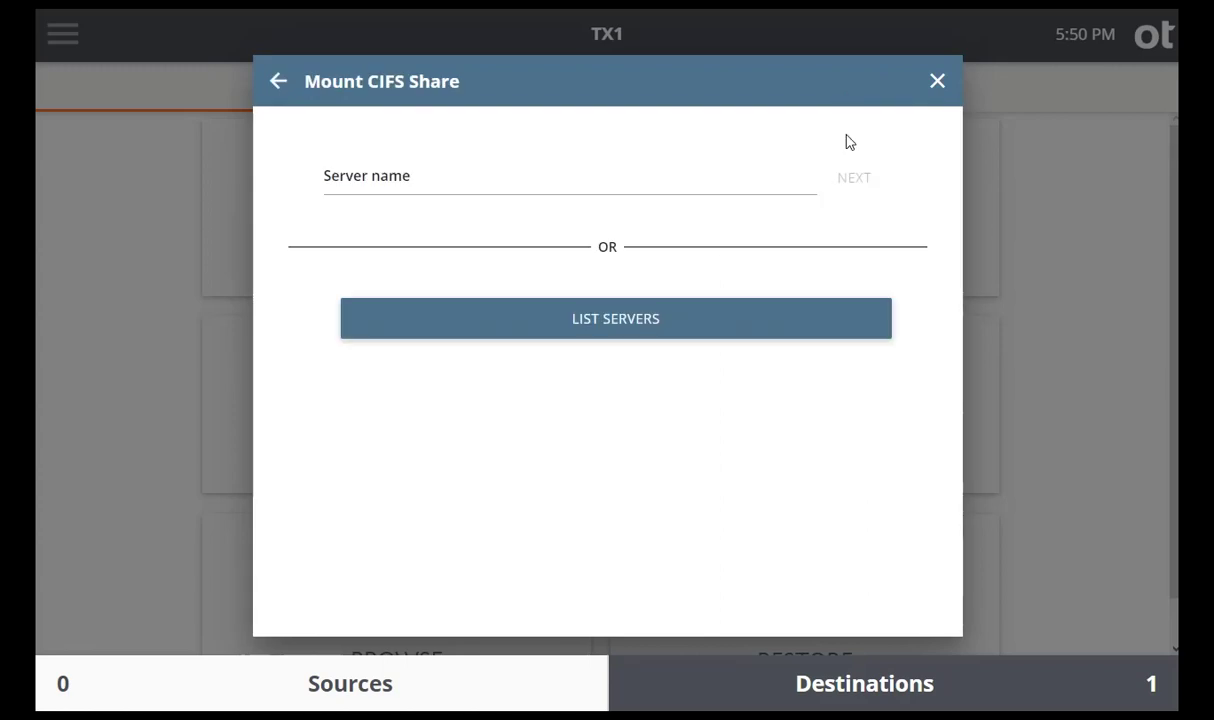
left_click(713, 178)
type("19")
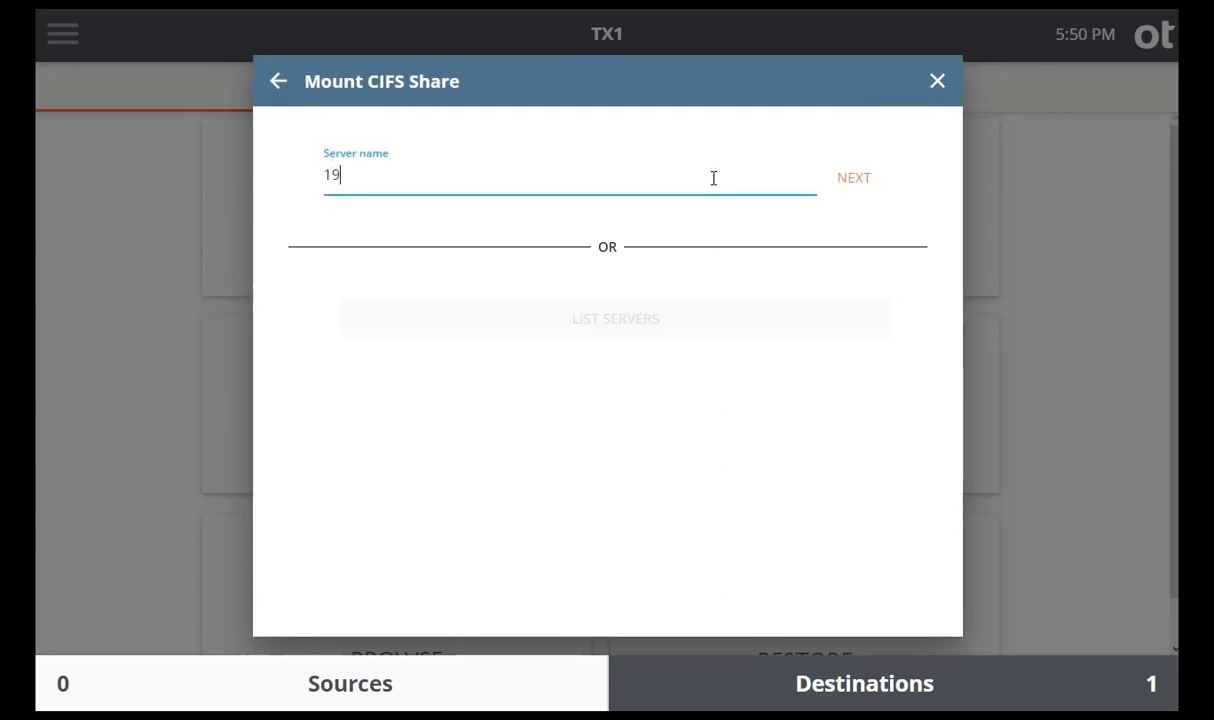
type("2.168.0.247")
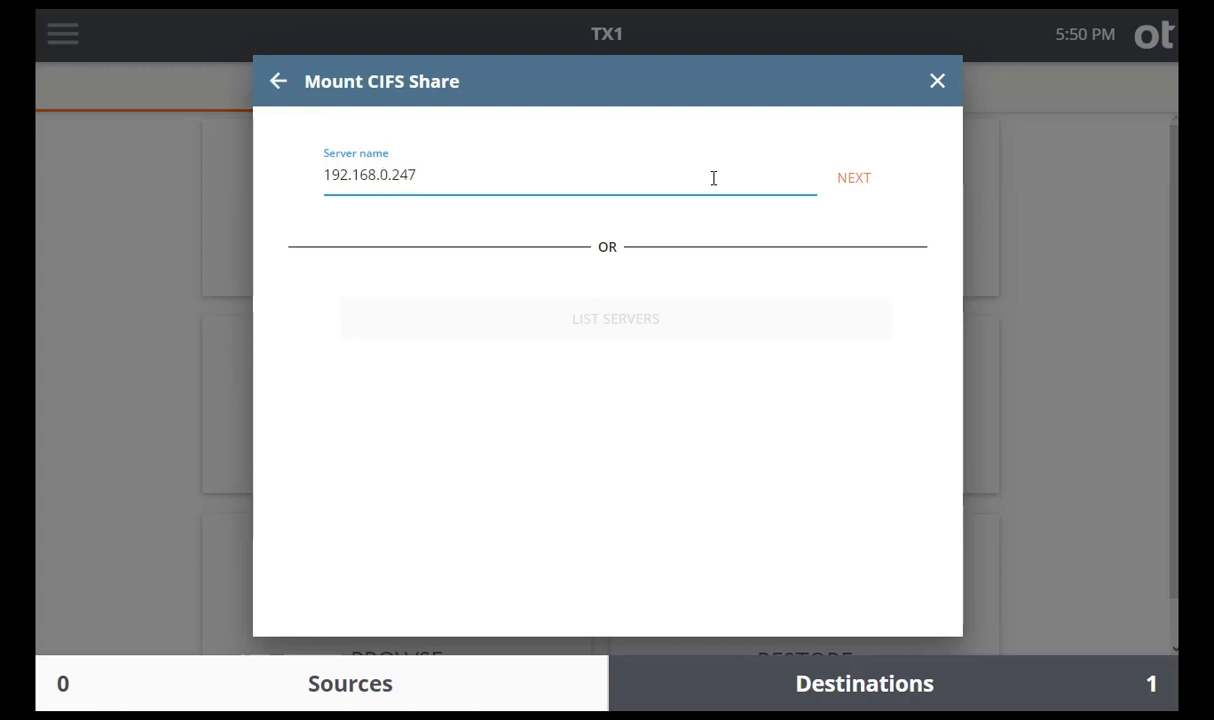
Confirm server 192.168.0.247 and enter share name Testing.
left_click(840, 179)
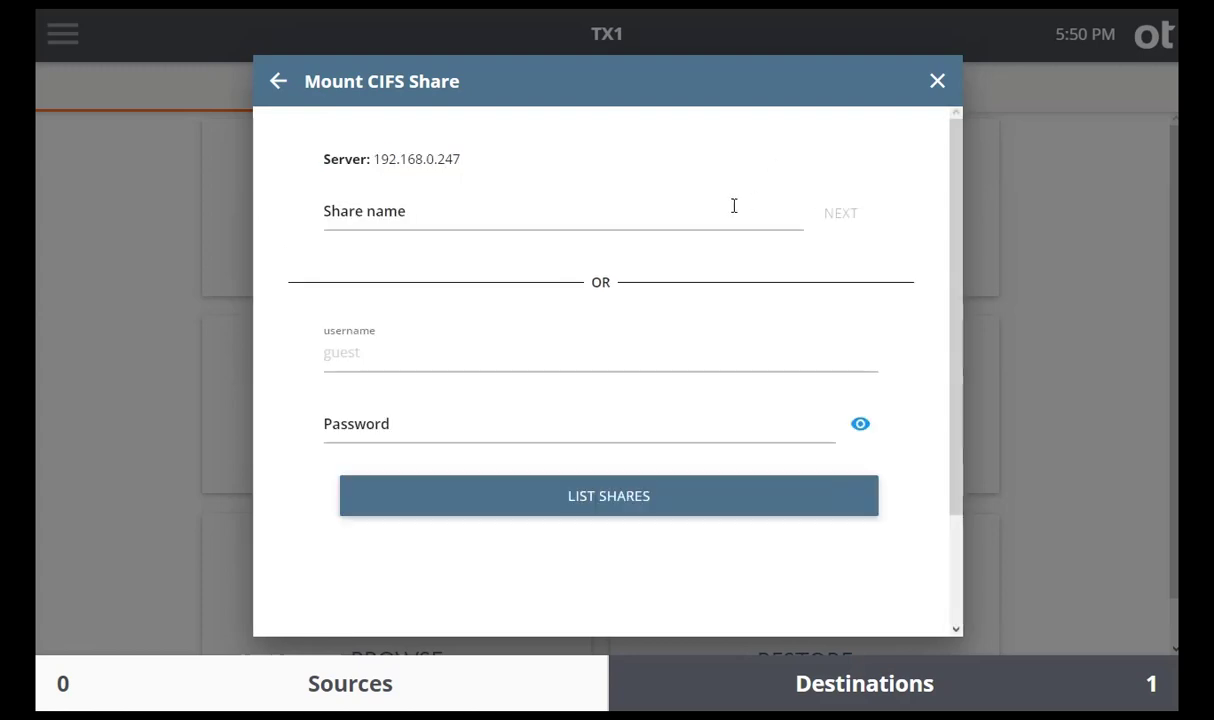
left_click(637, 222)
type("T")
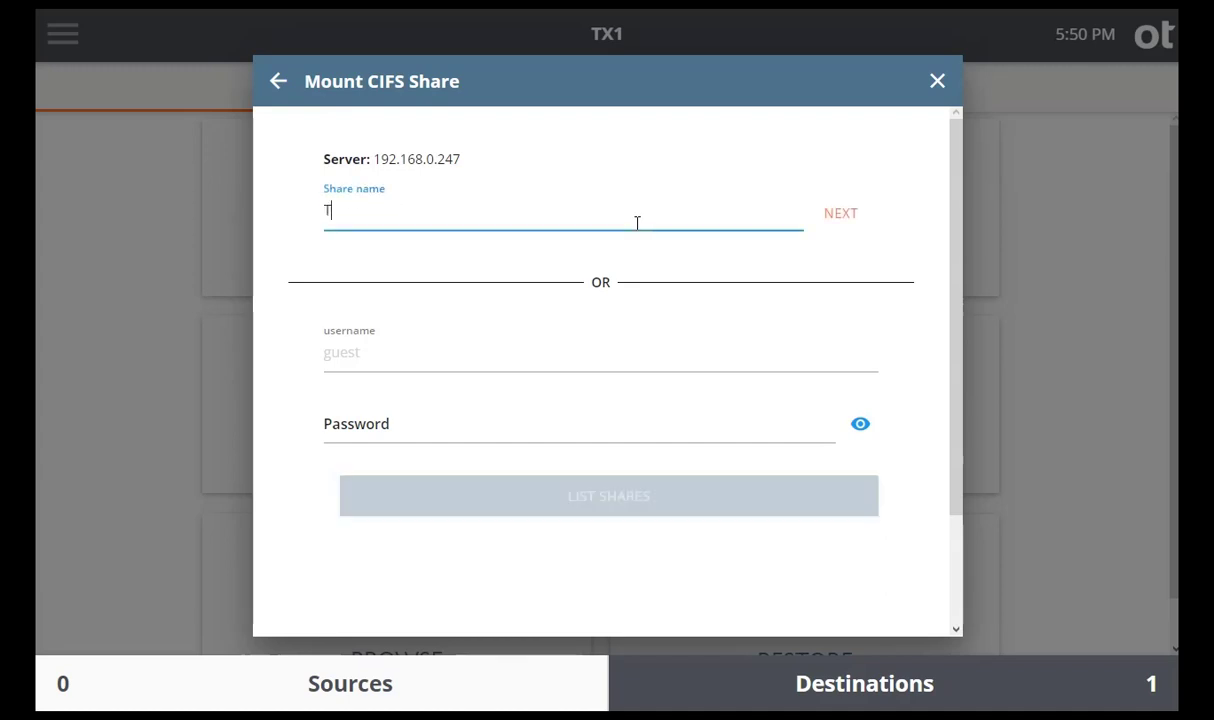
type("esting")
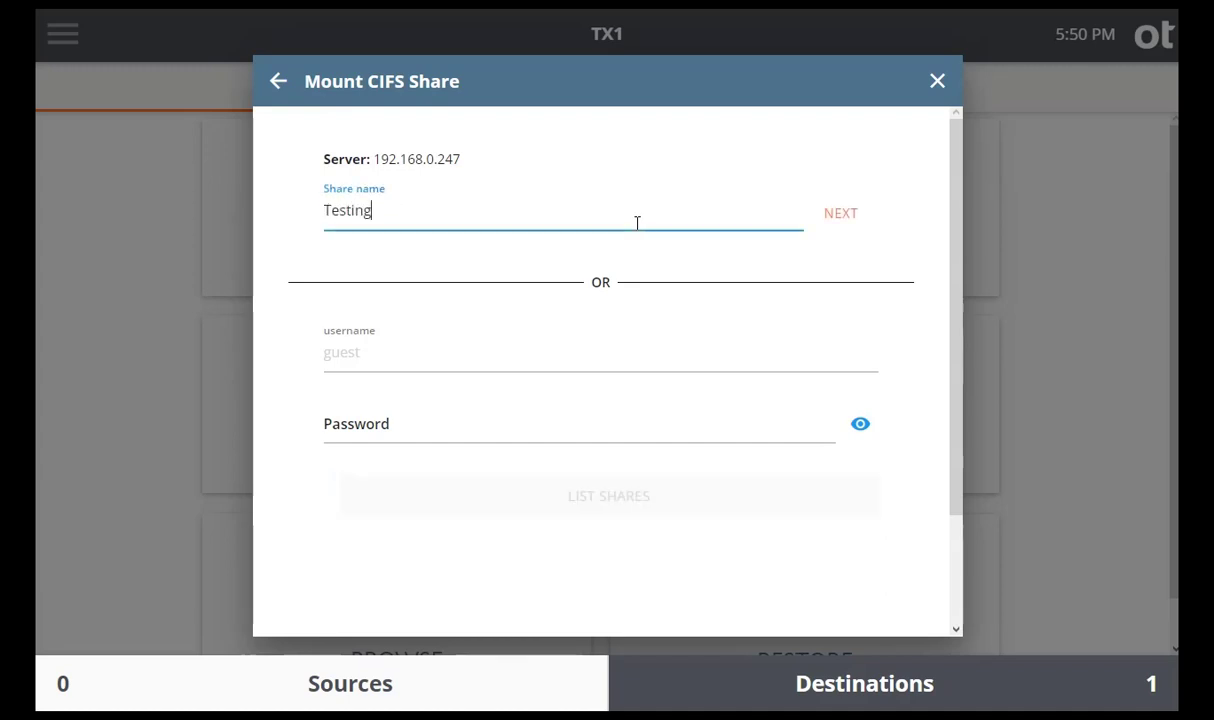
left_click(838, 214)
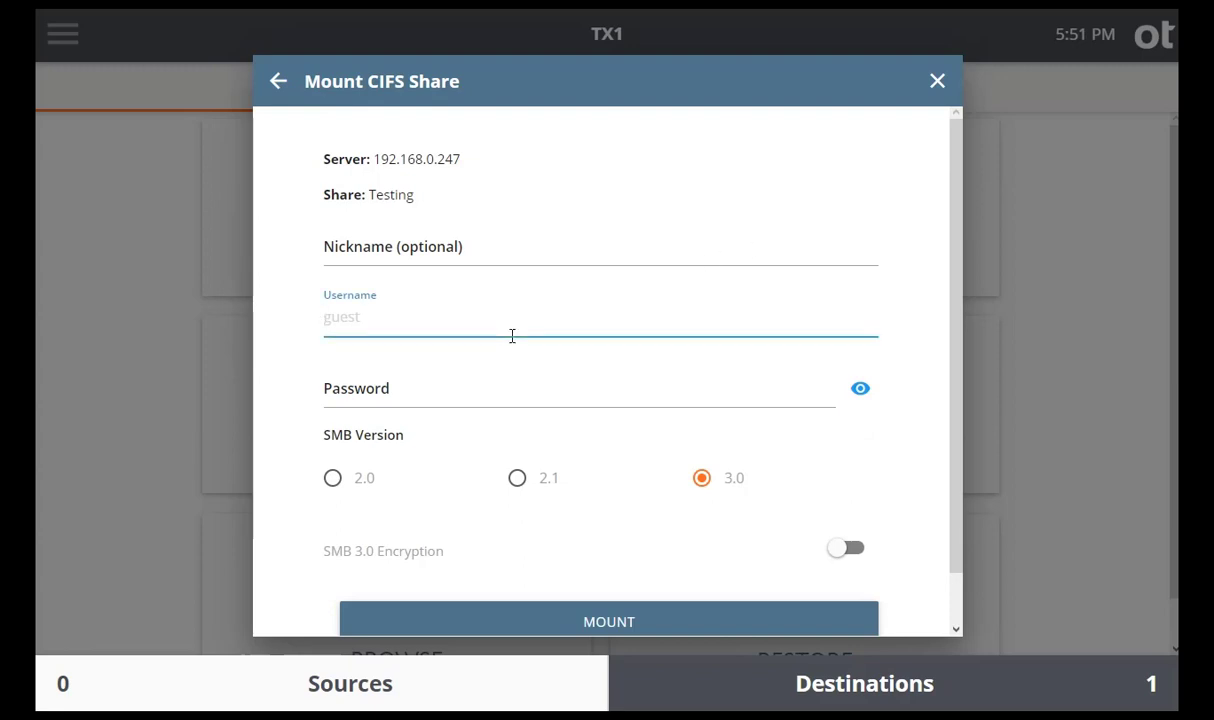
Enter the domain account and password, mount the share, and close its details.
type("belka-o")
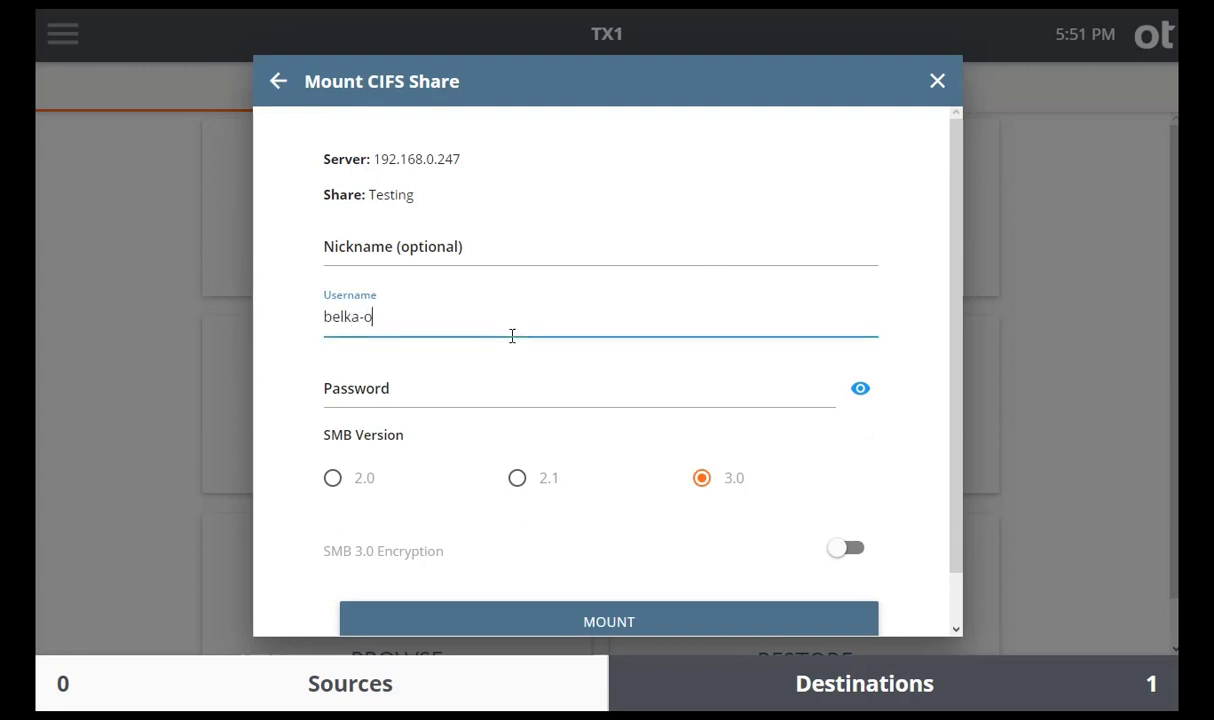
type("ffice\\at")
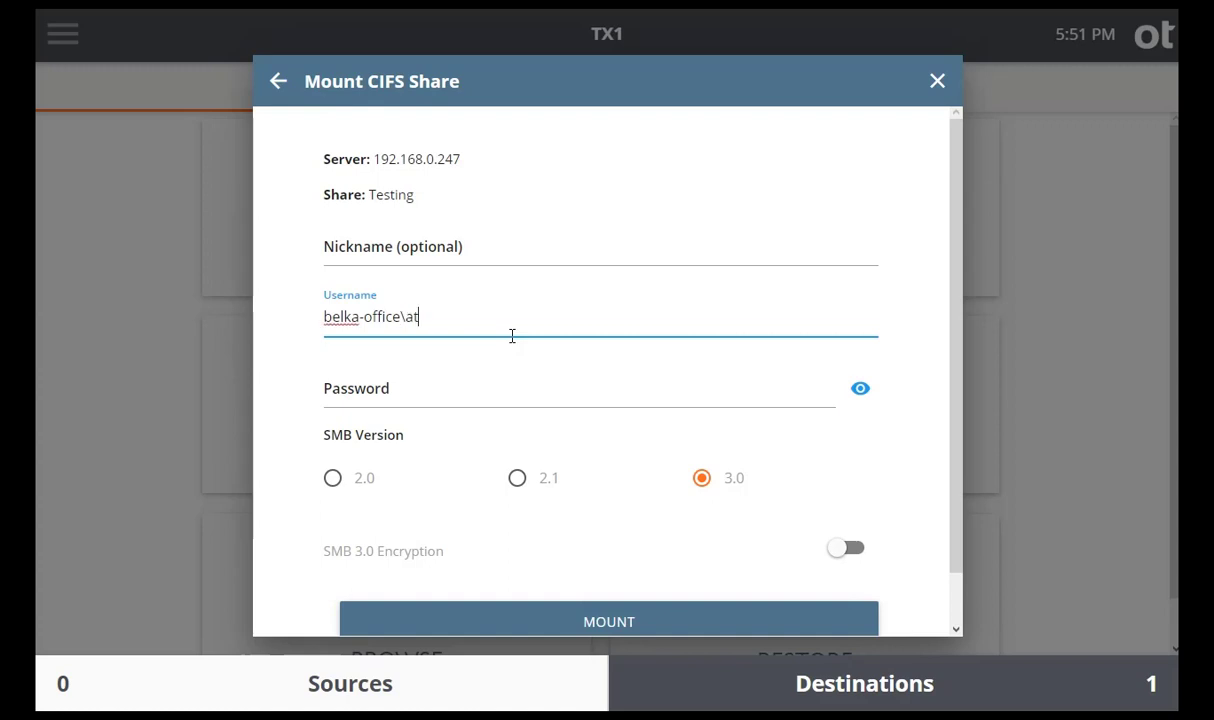
left_click(482, 392)
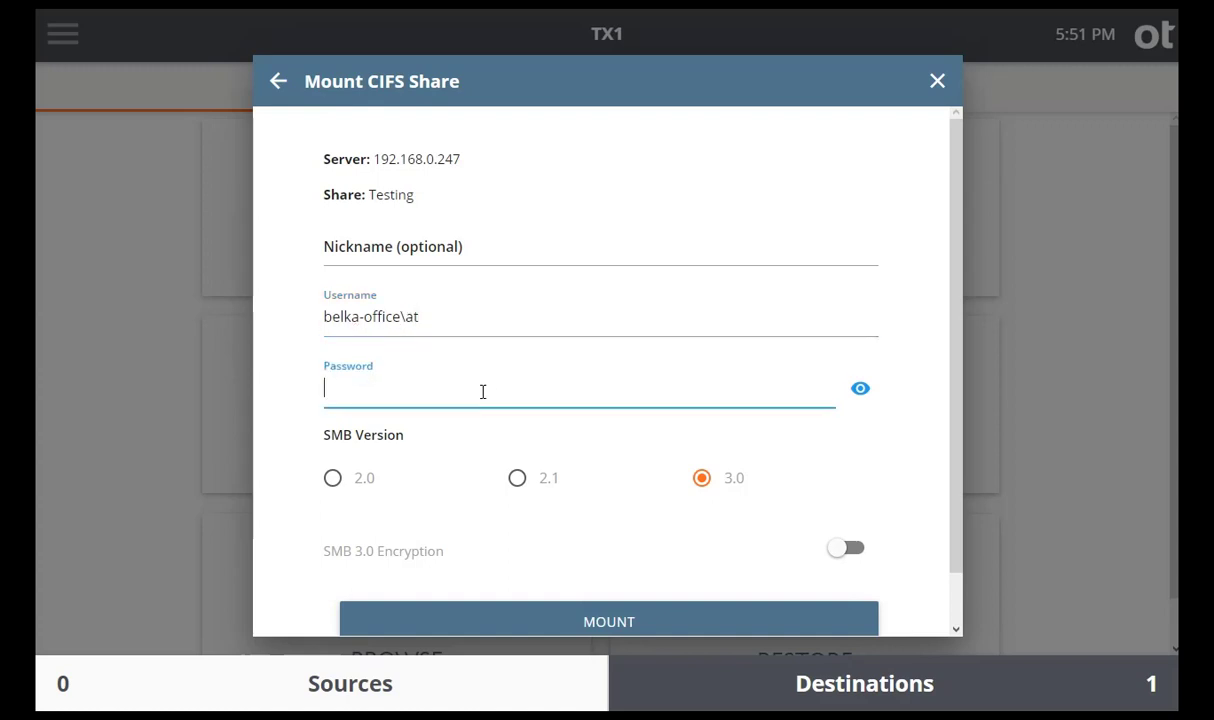
type("••••••••")
left_click(615, 624)
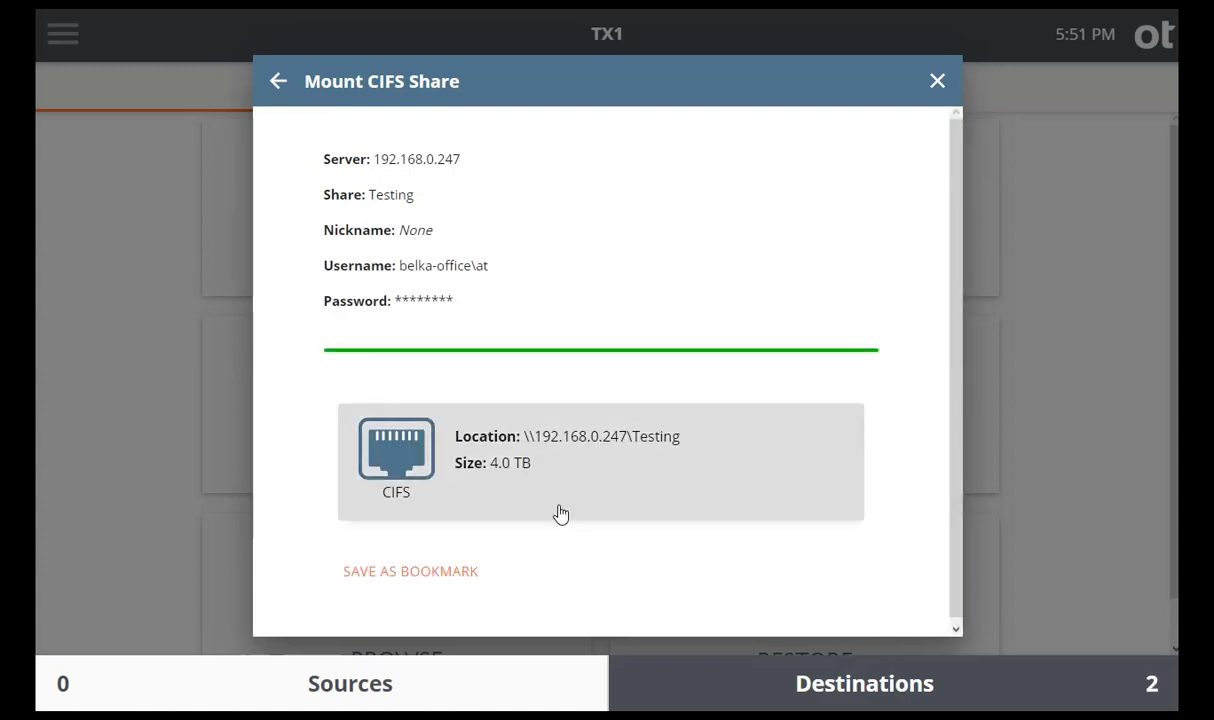
scroll(620, 466, "down", 1)
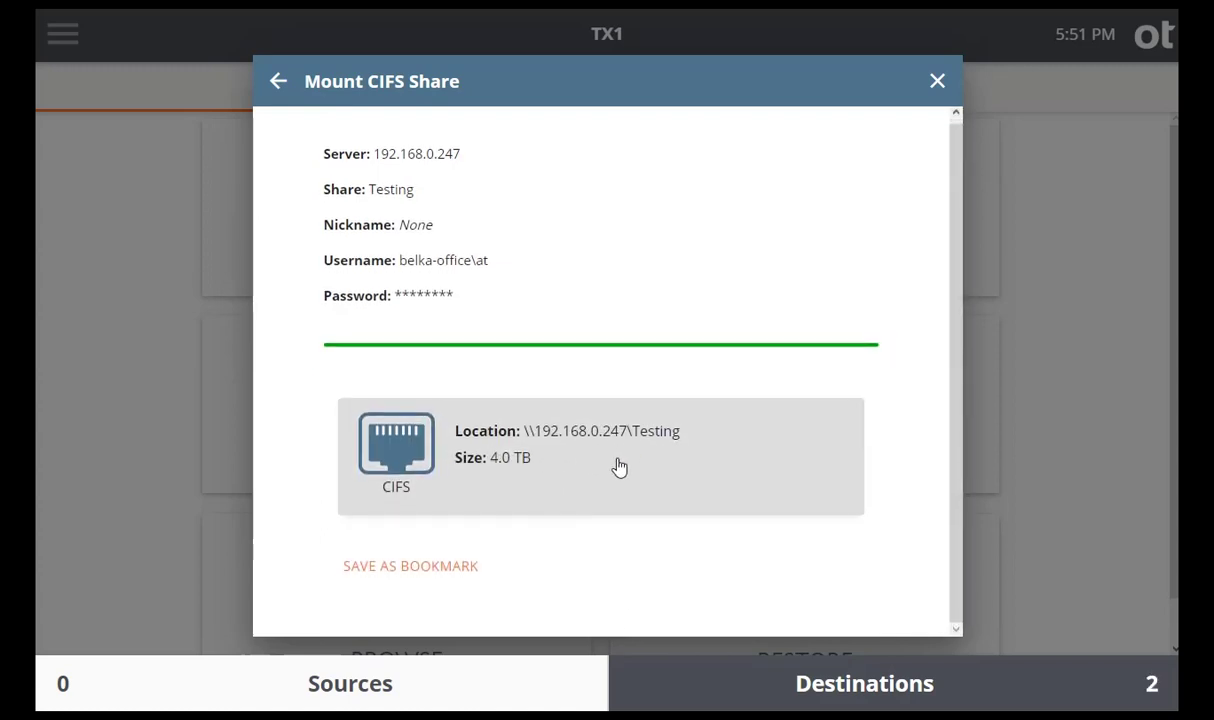
left_click(937, 84)
Set up a Tableau acquisition in Belkasoft X with device IP address 192.168.0.7.
left_click(872, 690)
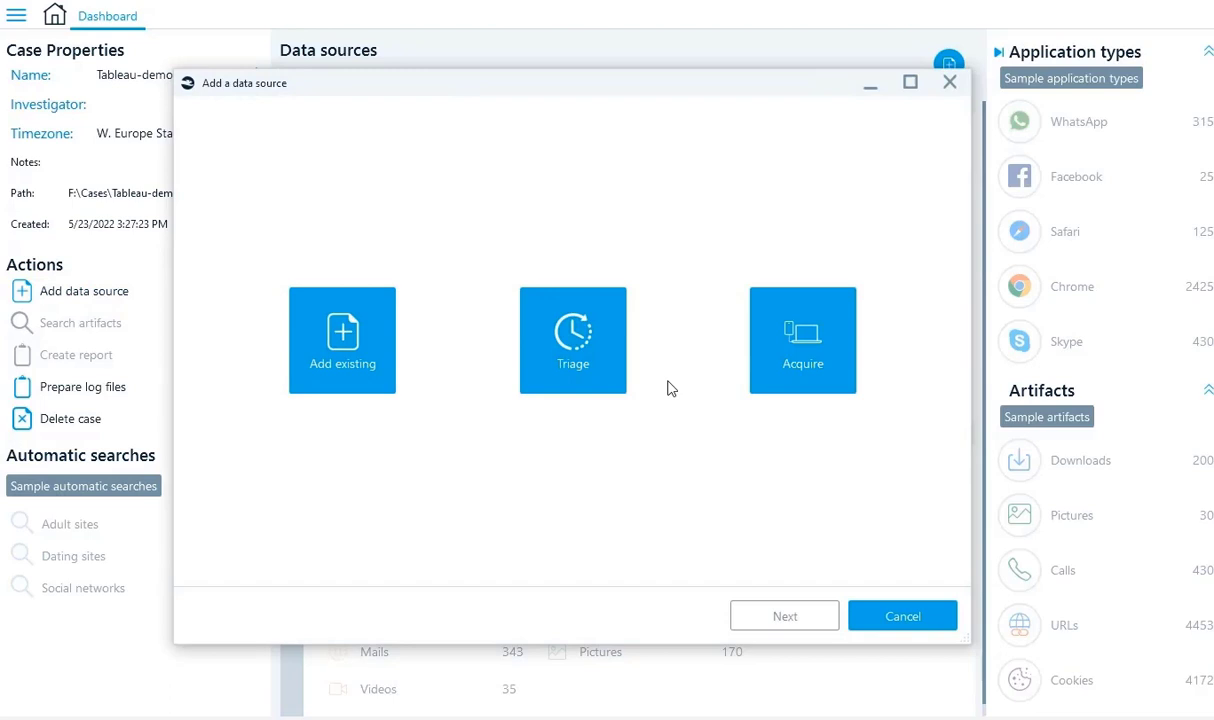
left_click(783, 386)
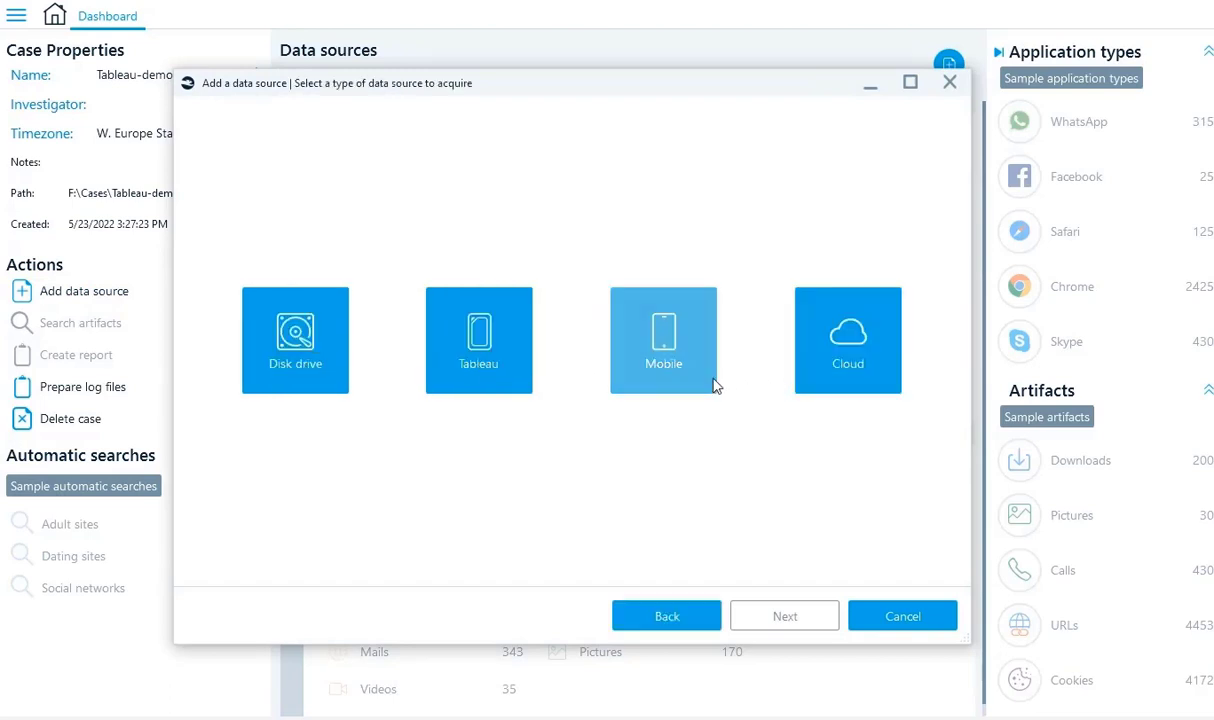
left_click(489, 375)
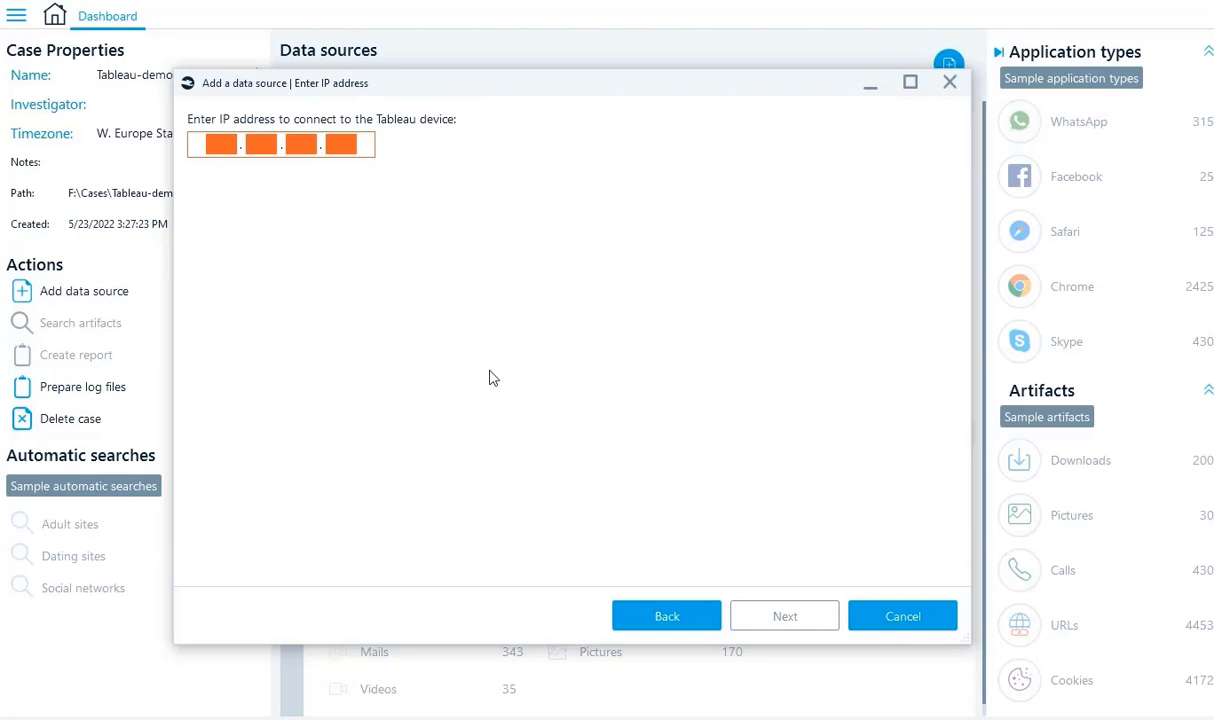
type("192.168.0.7")
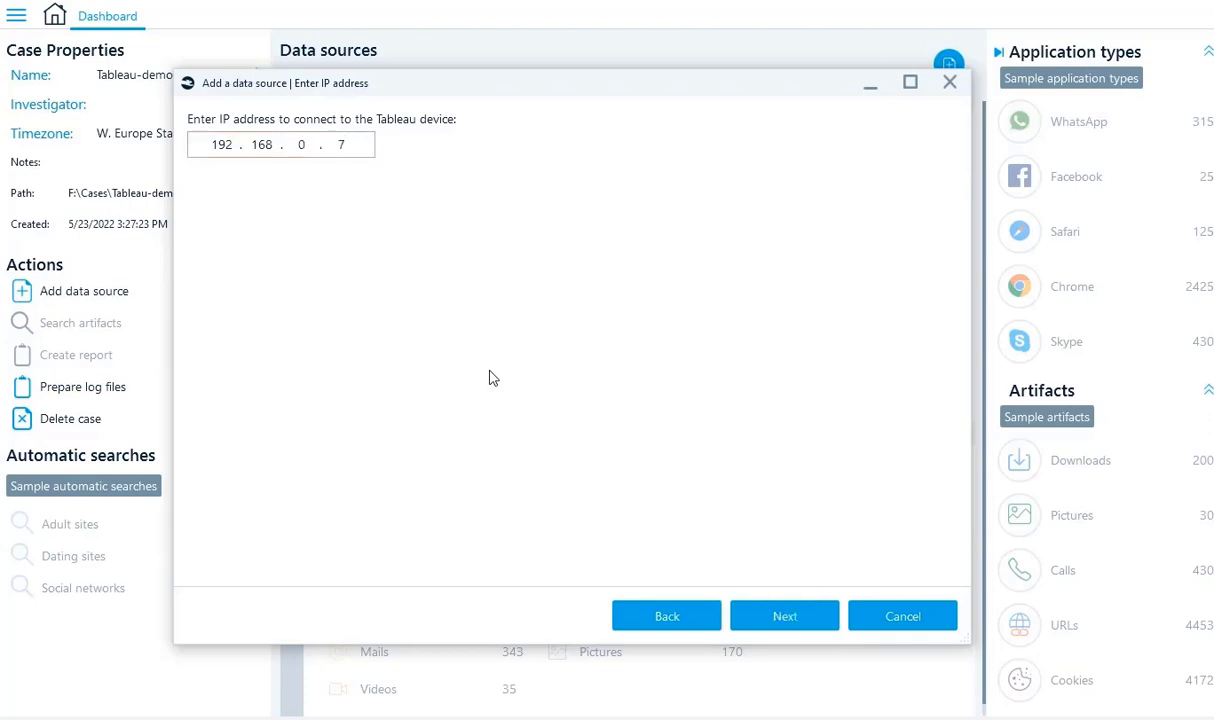
Log in to the Tableau device with its user name and password.
left_click(783, 616)
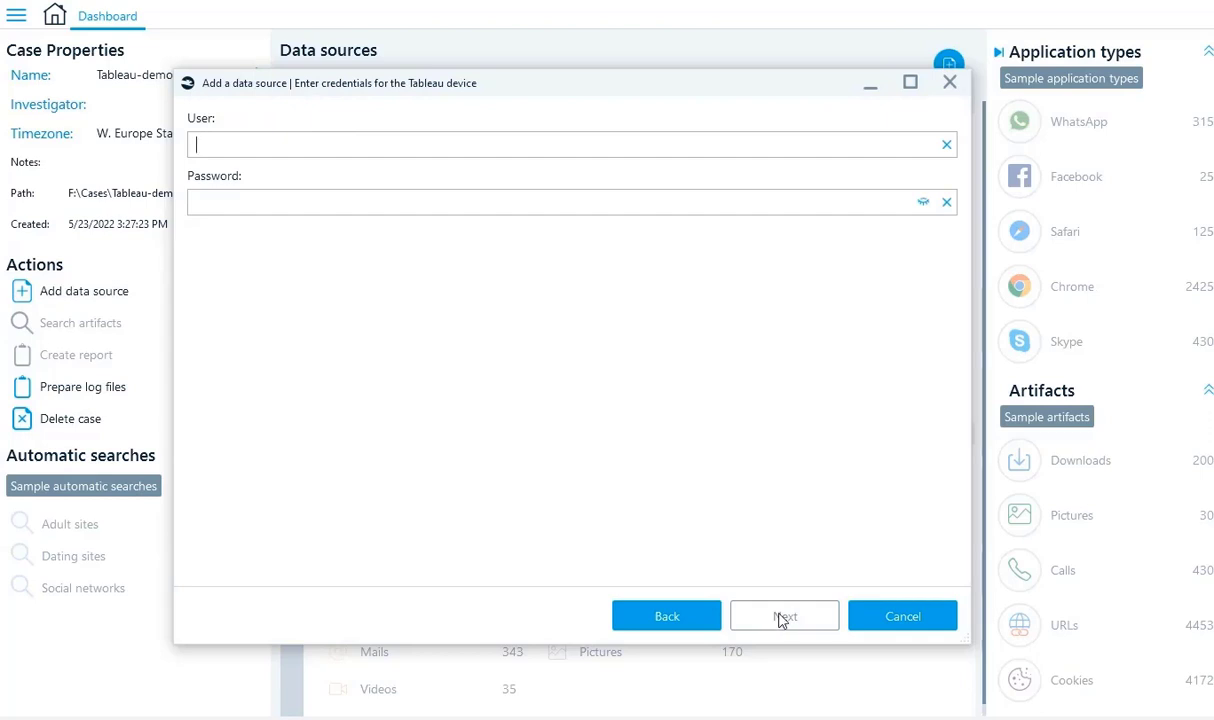
type("user")
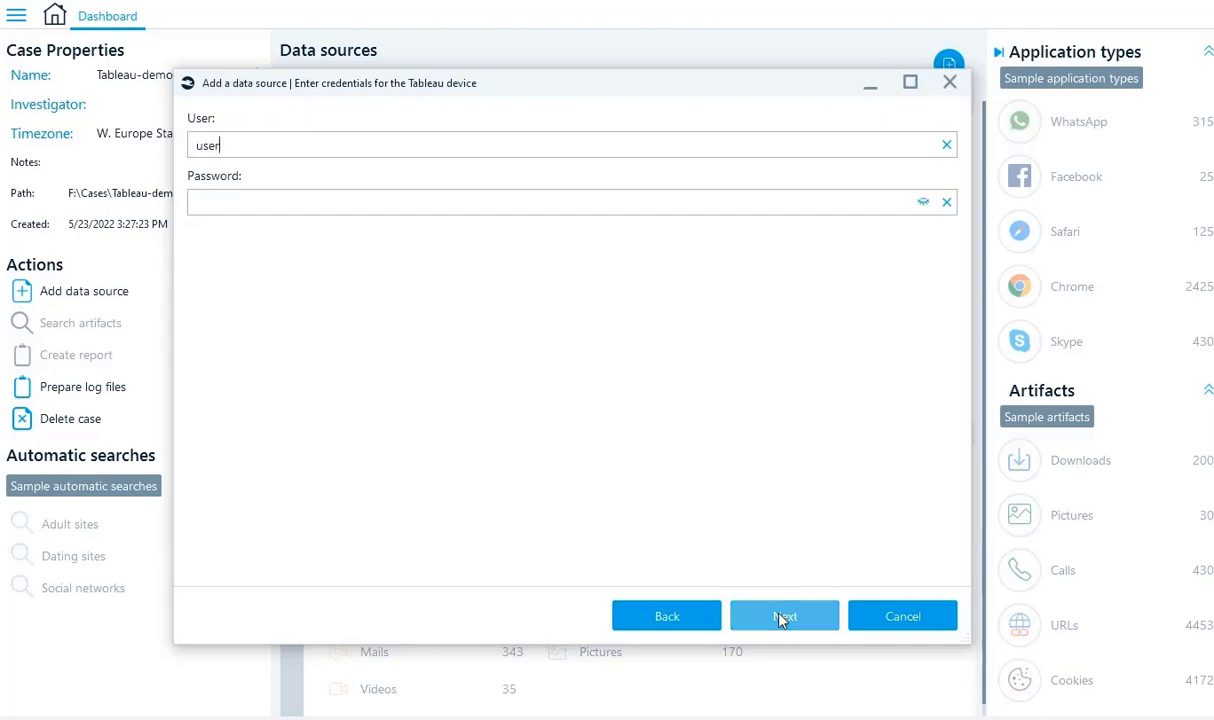
key("Tab")
left_click(781, 617)
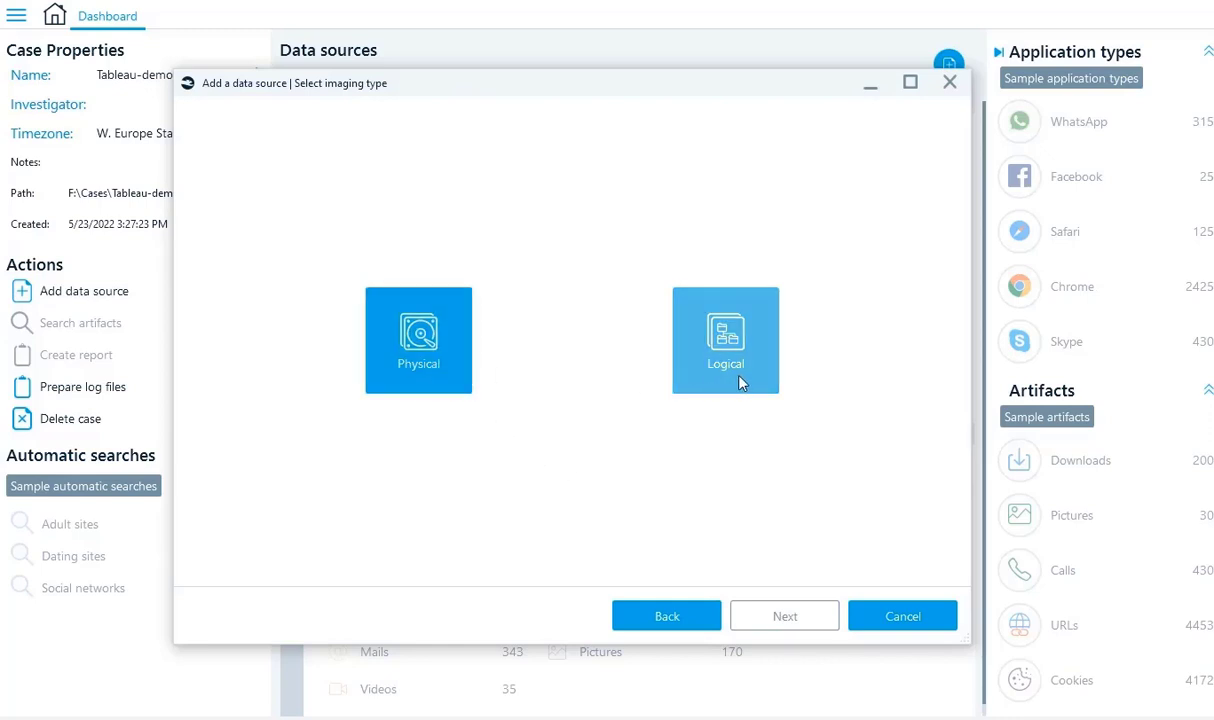
Choose a physical image of the Flash Drive, saved to the Testing shared folder.
left_click(415, 384)
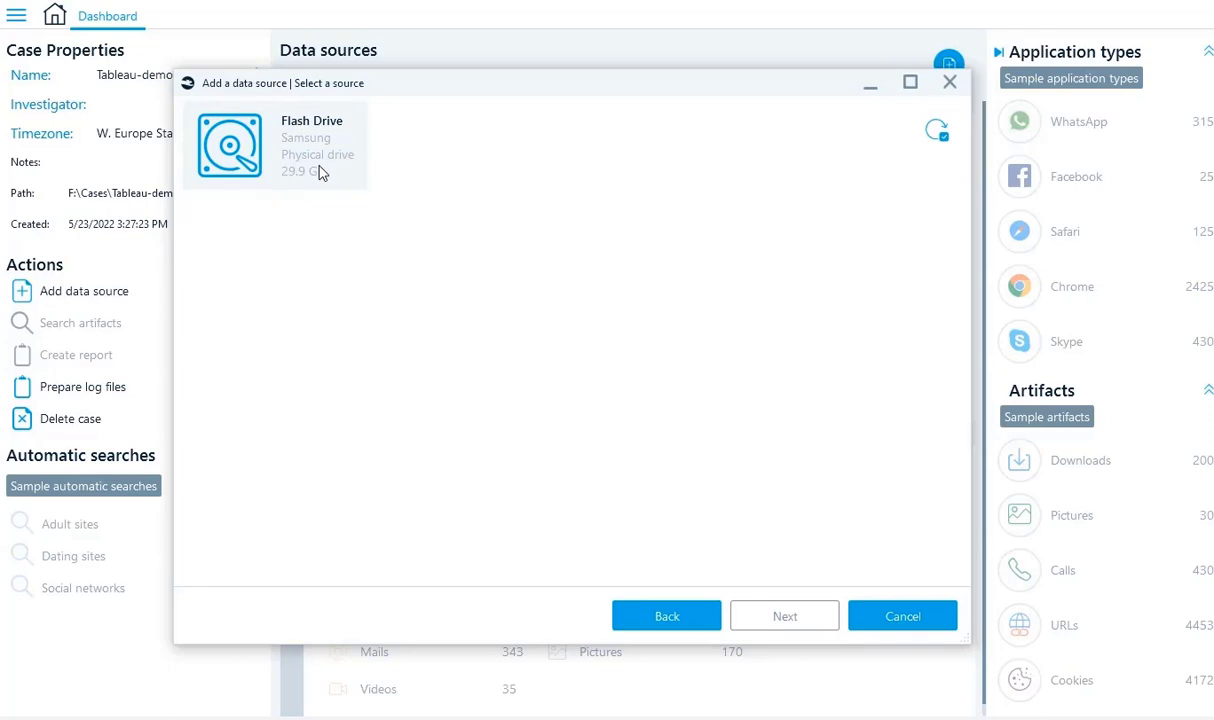
double_click(320, 173)
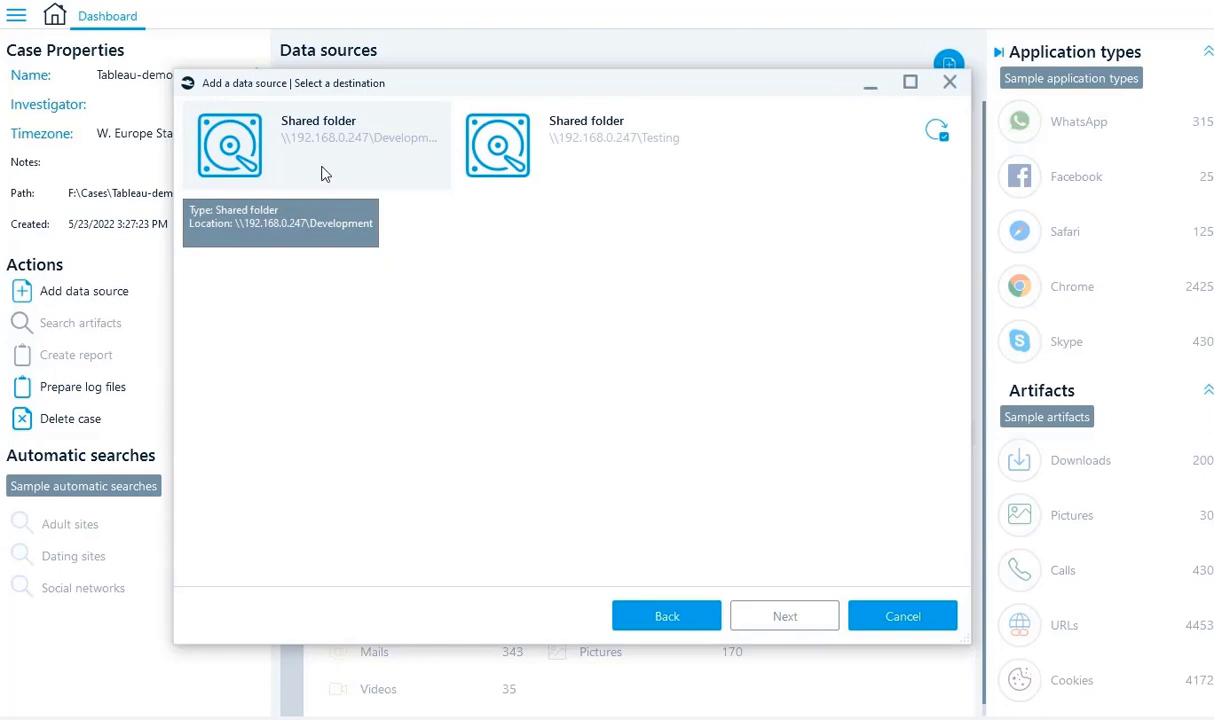
double_click(525, 175)
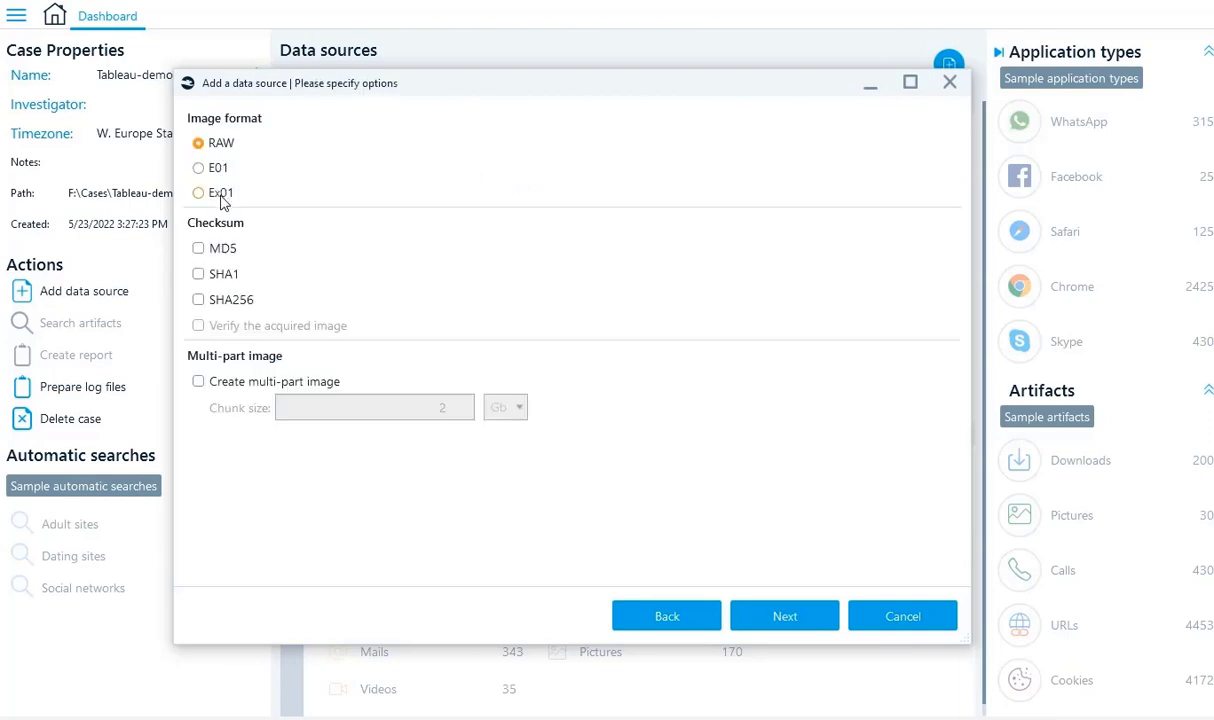
Set the image to E01 format, split into 8 GB parts, and review the summary.
left_click(217, 172)
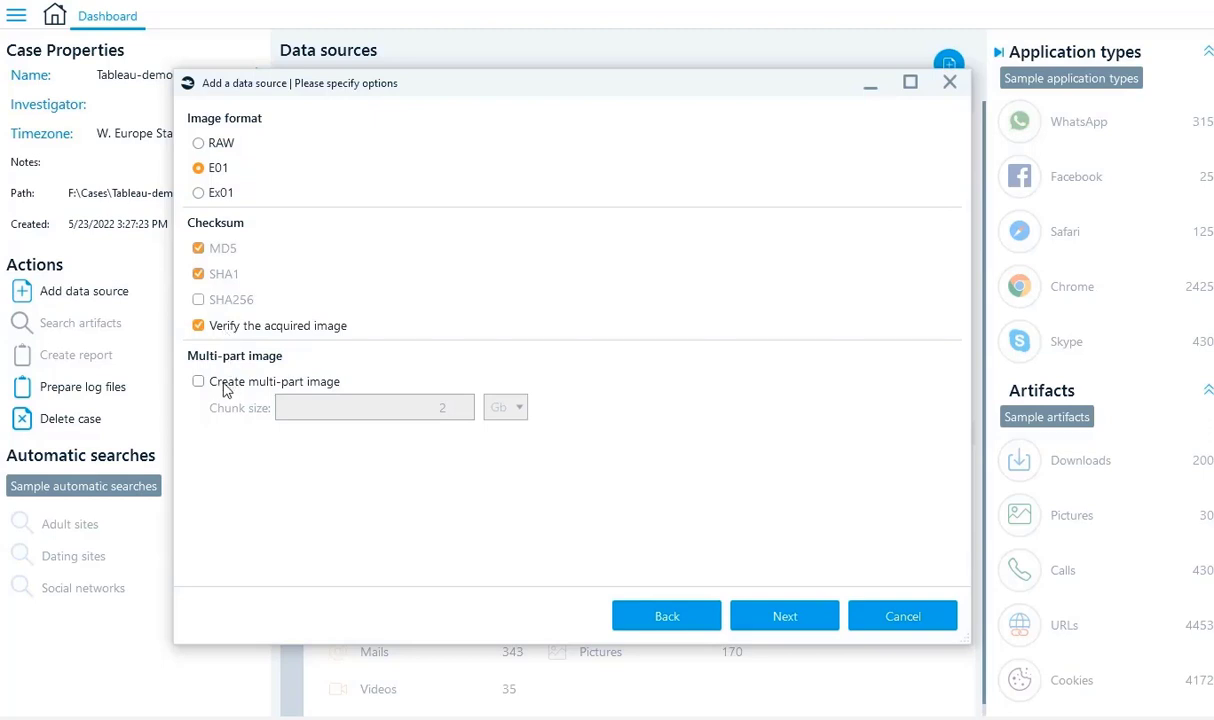
left_click(320, 388)
left_click_drag(428, 406, 452, 422)
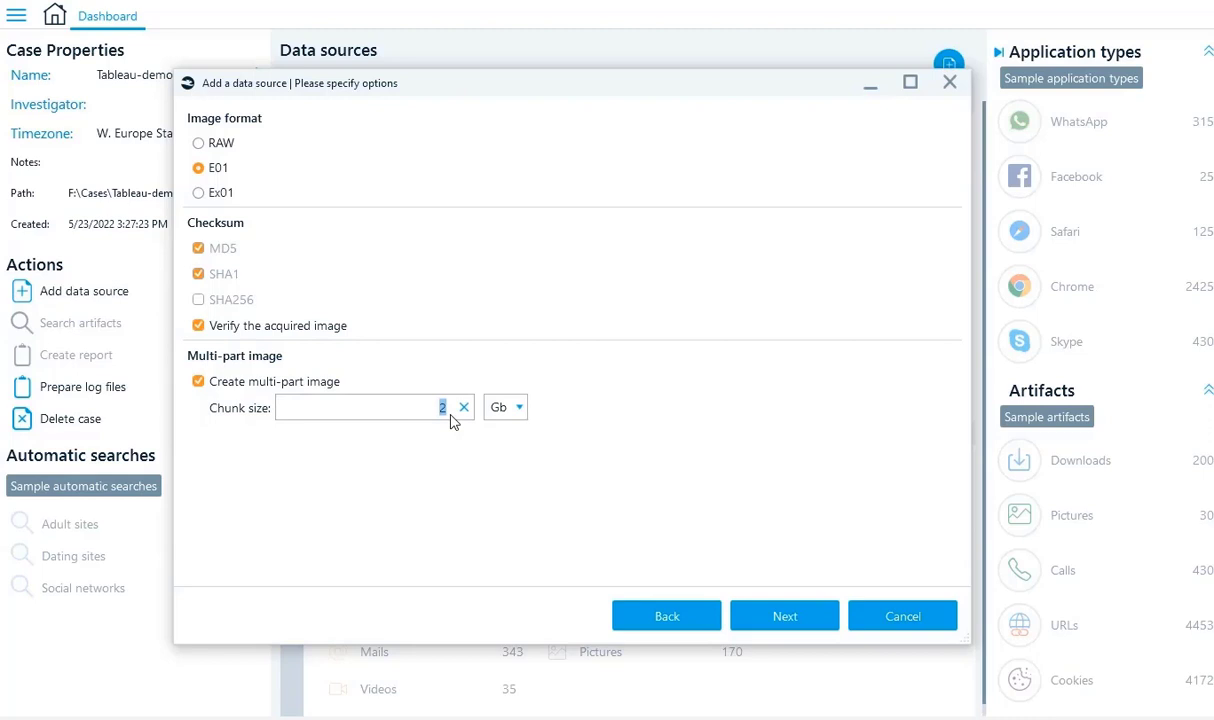
type("8")
left_click(785, 617)
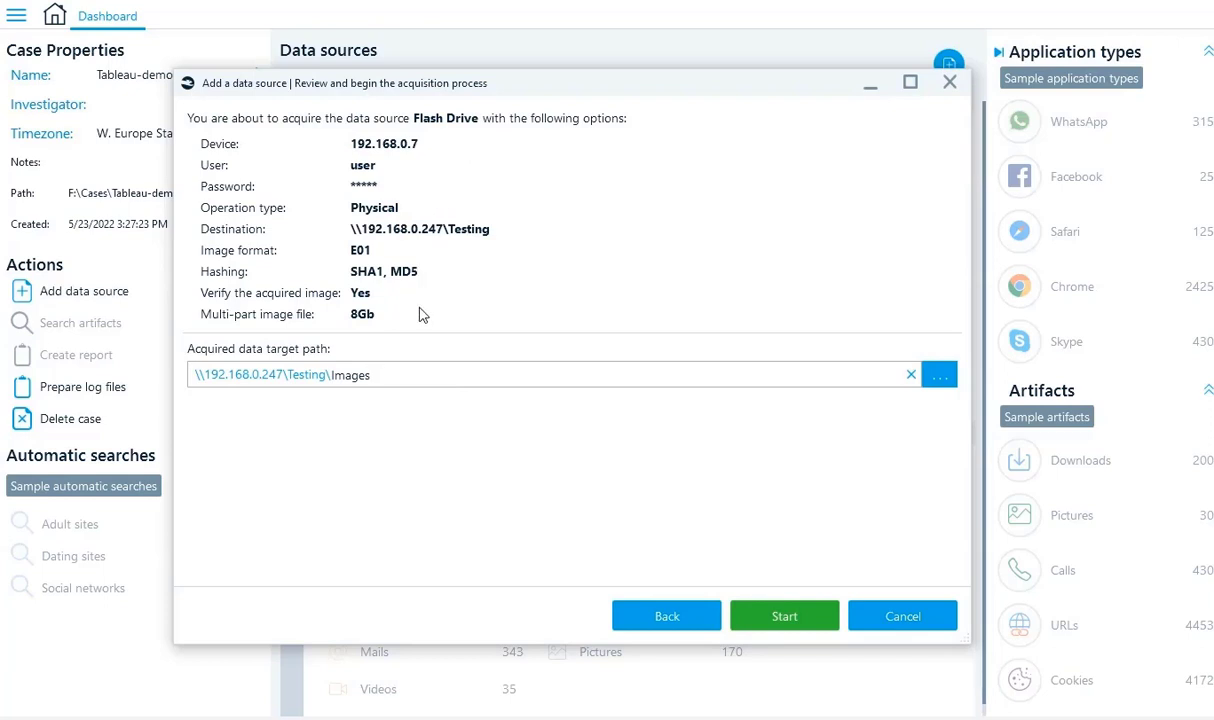
Check the target path, start imaging the flash drive, and follow progress in Tasks.
key("ctrl+shift+Left")
key("ctrl+shift+Left")
key("ctrl+shift+Right")
key("ctrl+shift+Right")
left_click(783, 618)
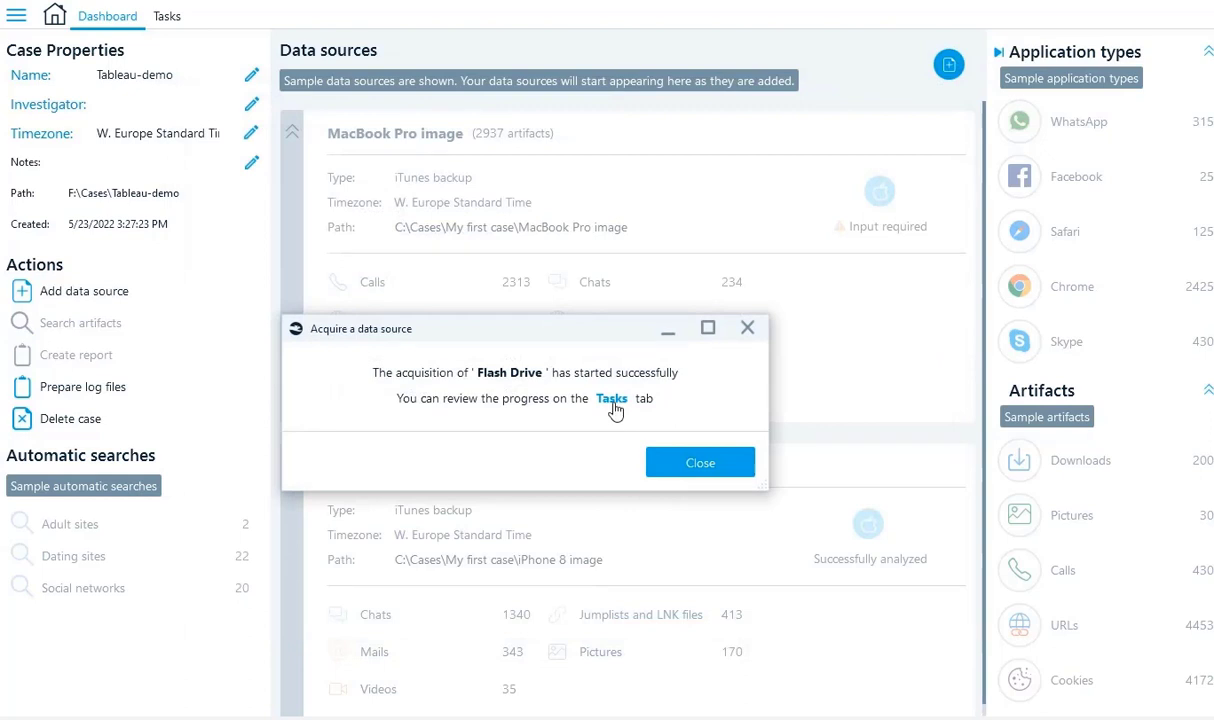
left_click(615, 408)
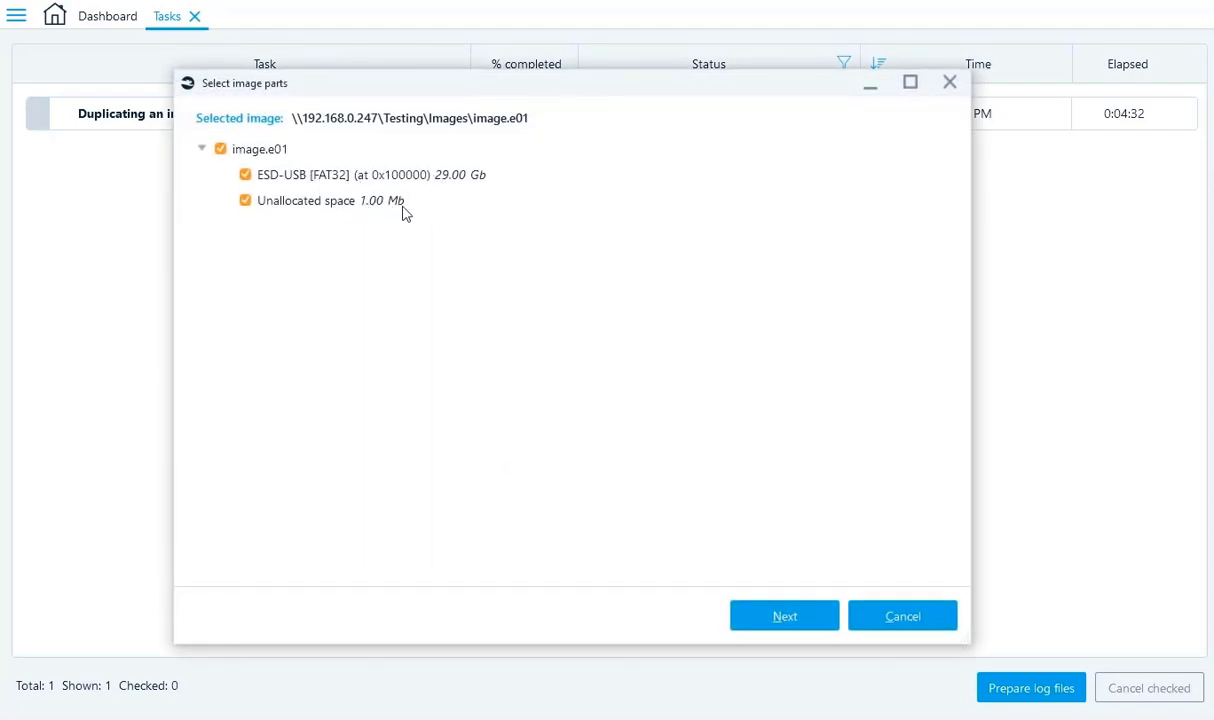
Keep default image parts, artifact types, hash, media and encryption settings, and start analyzing image.e01.
left_click(785, 616)
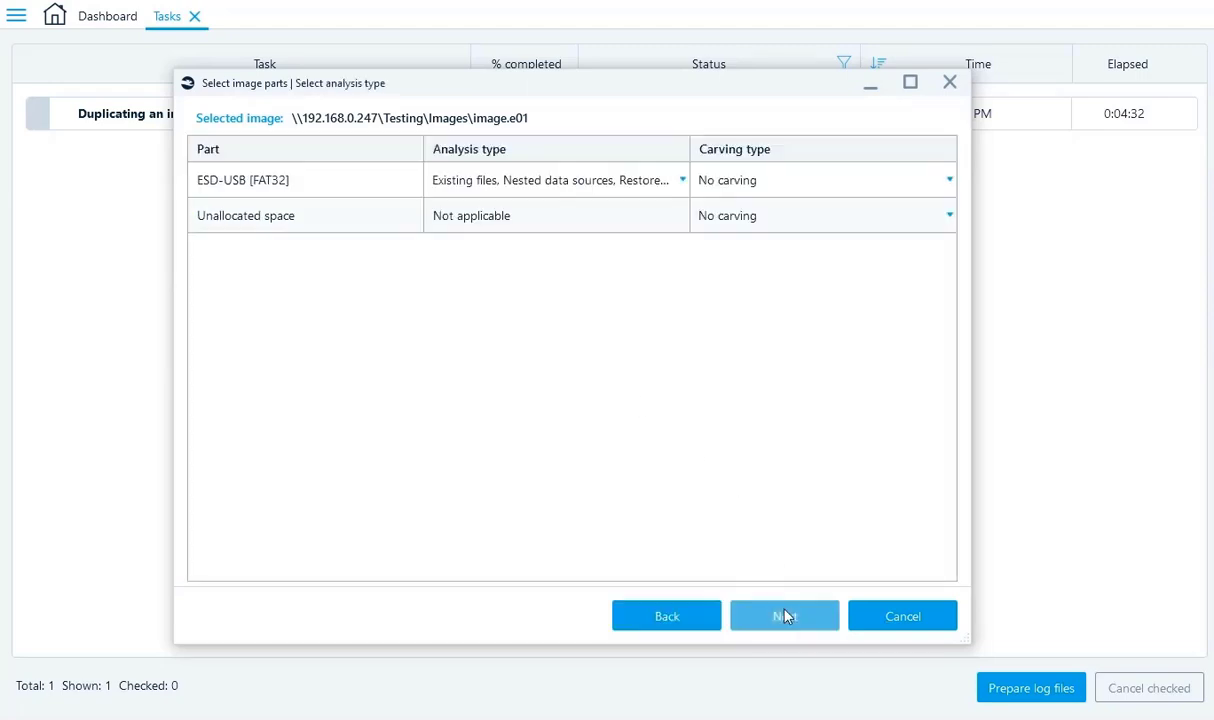
left_click(785, 616)
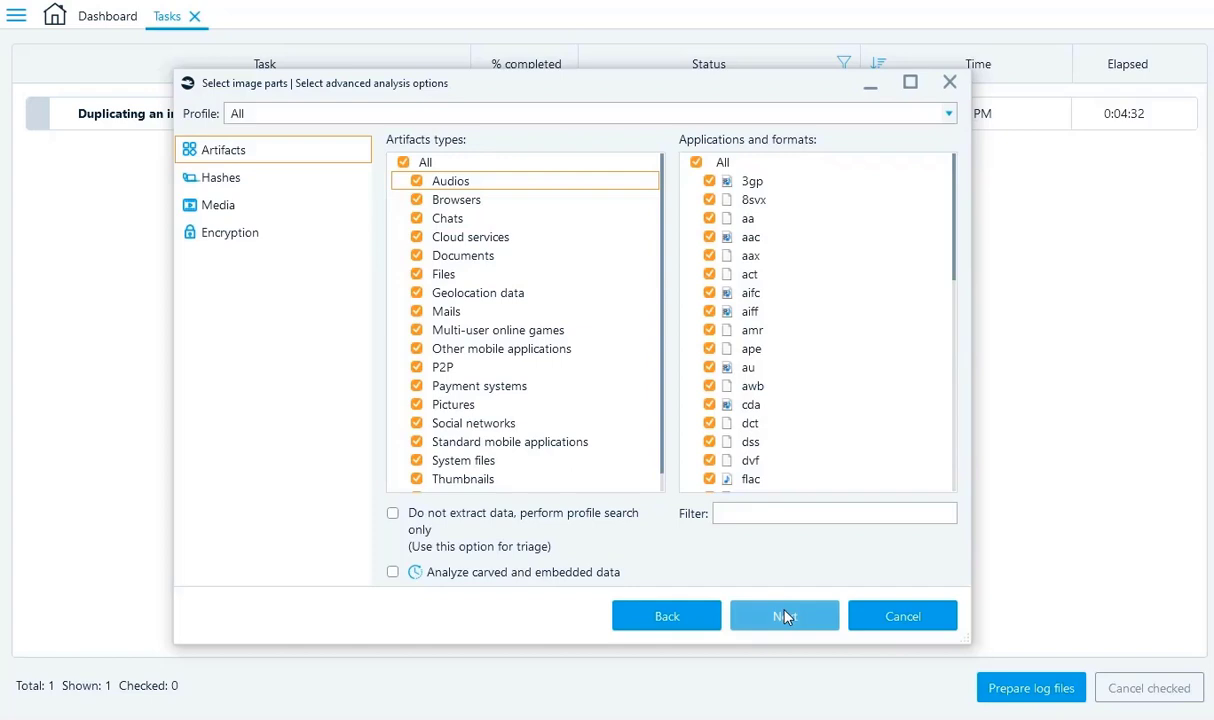
left_click(785, 616)
left_click(785, 616)
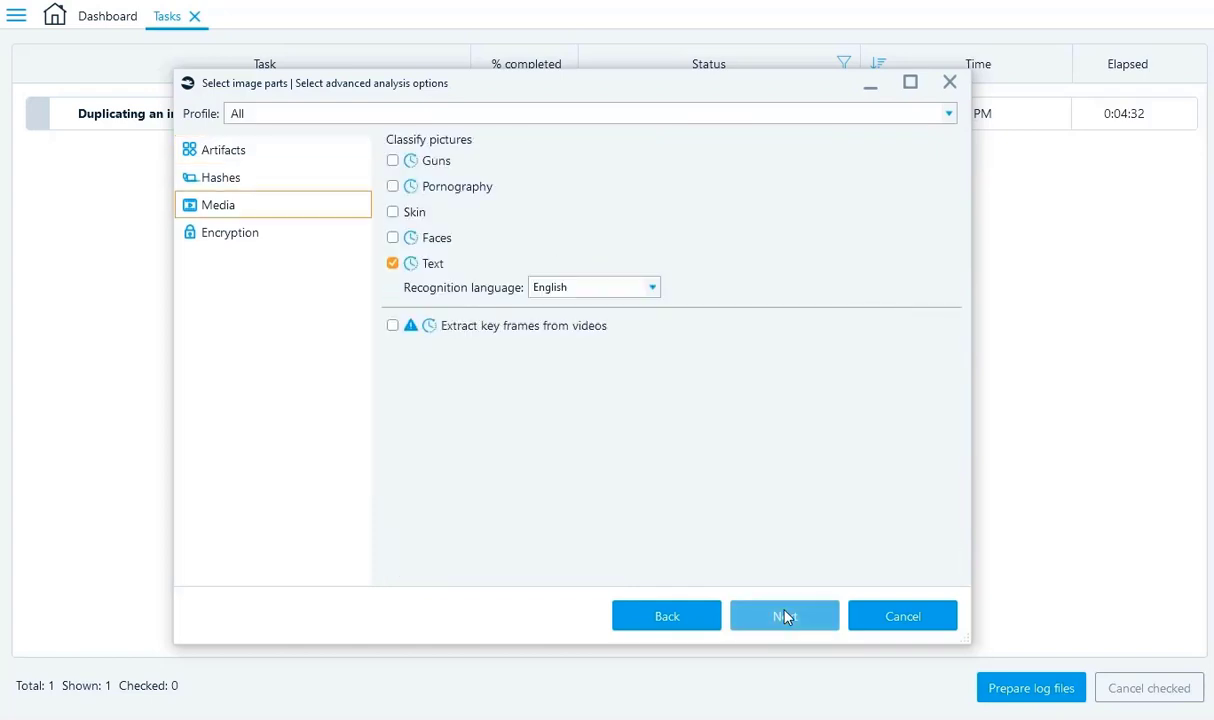
left_click(785, 616)
left_click(785, 616)
left_click(785, 616)
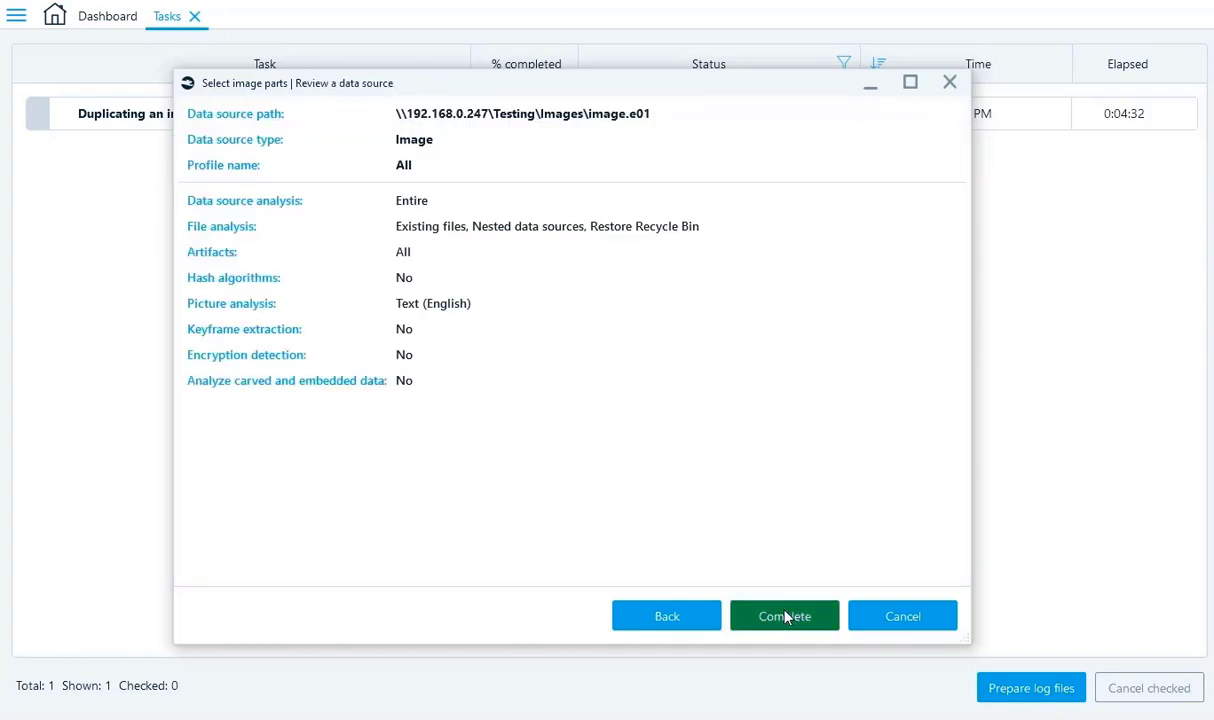
left_click(785, 616)
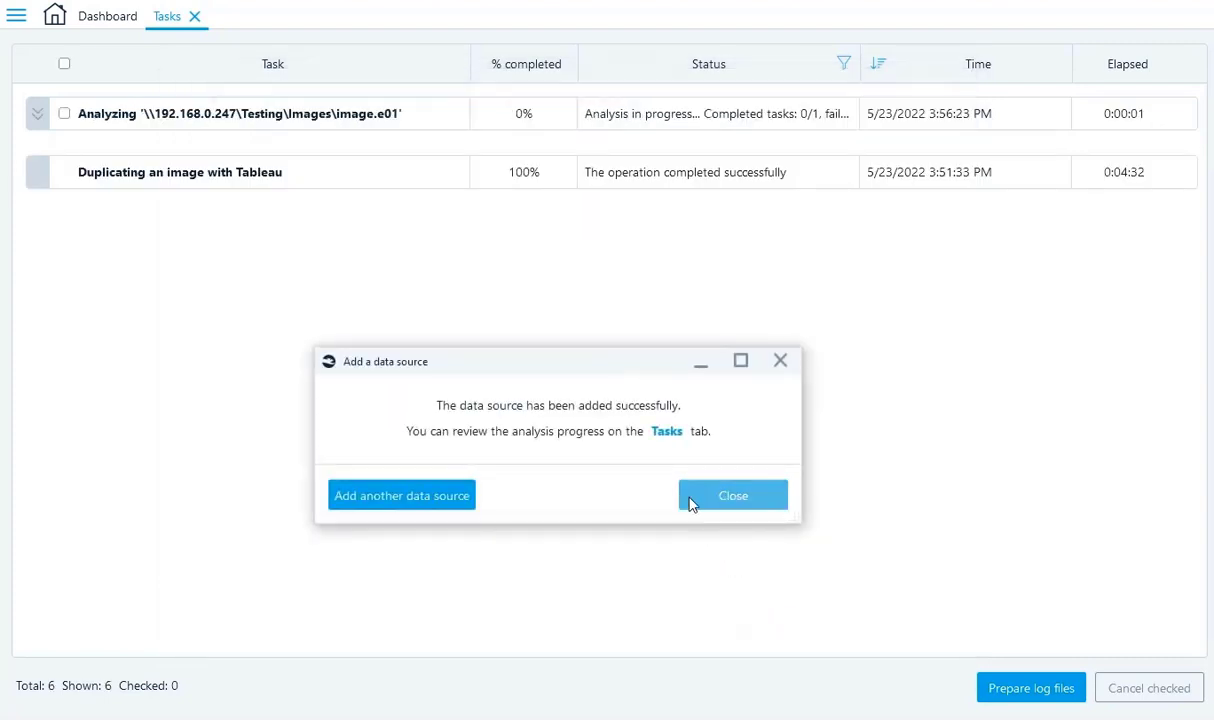
Dismiss the confirmation, expand the analysis task, and view image.e01's 1784 artifacts under ESD-USB.
left_click(689, 492)
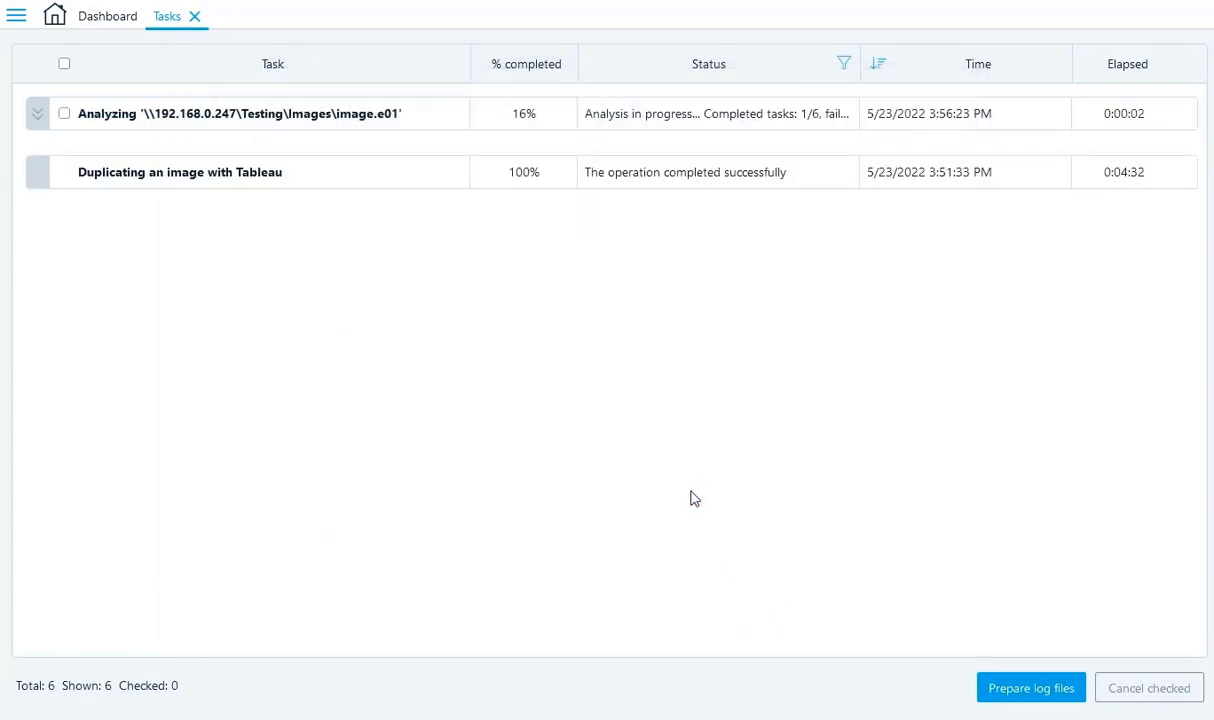
left_click(40, 117)
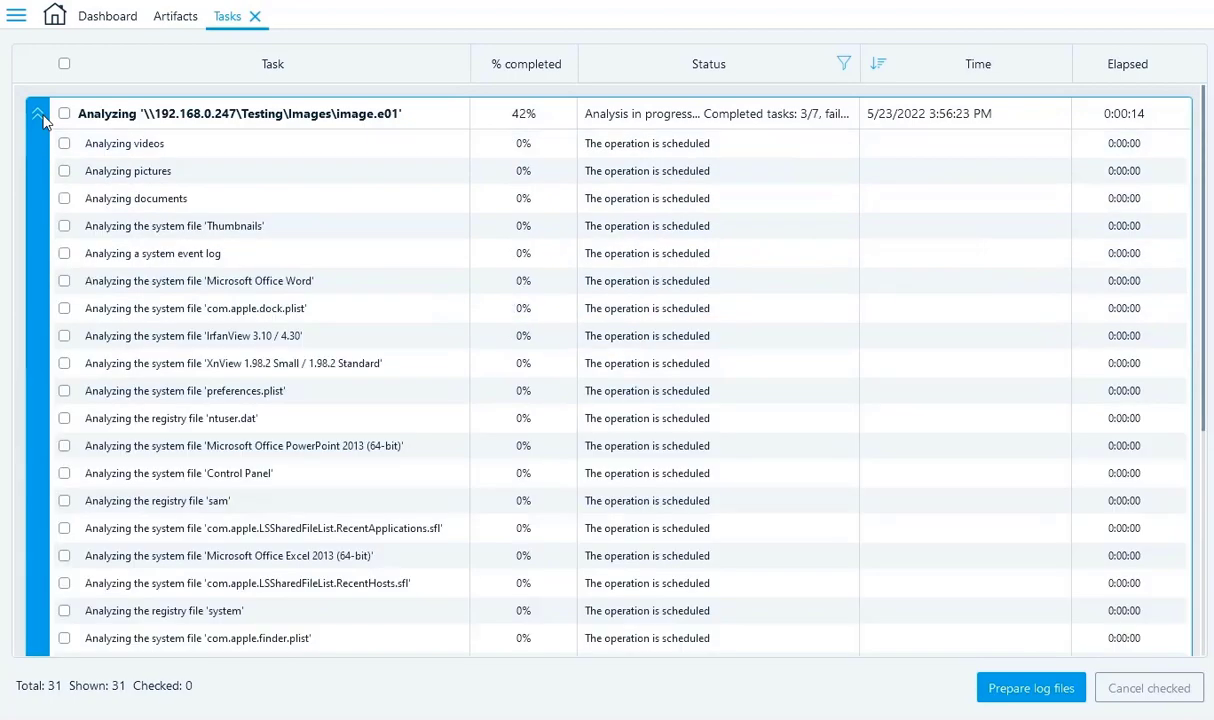
left_click(175, 18)
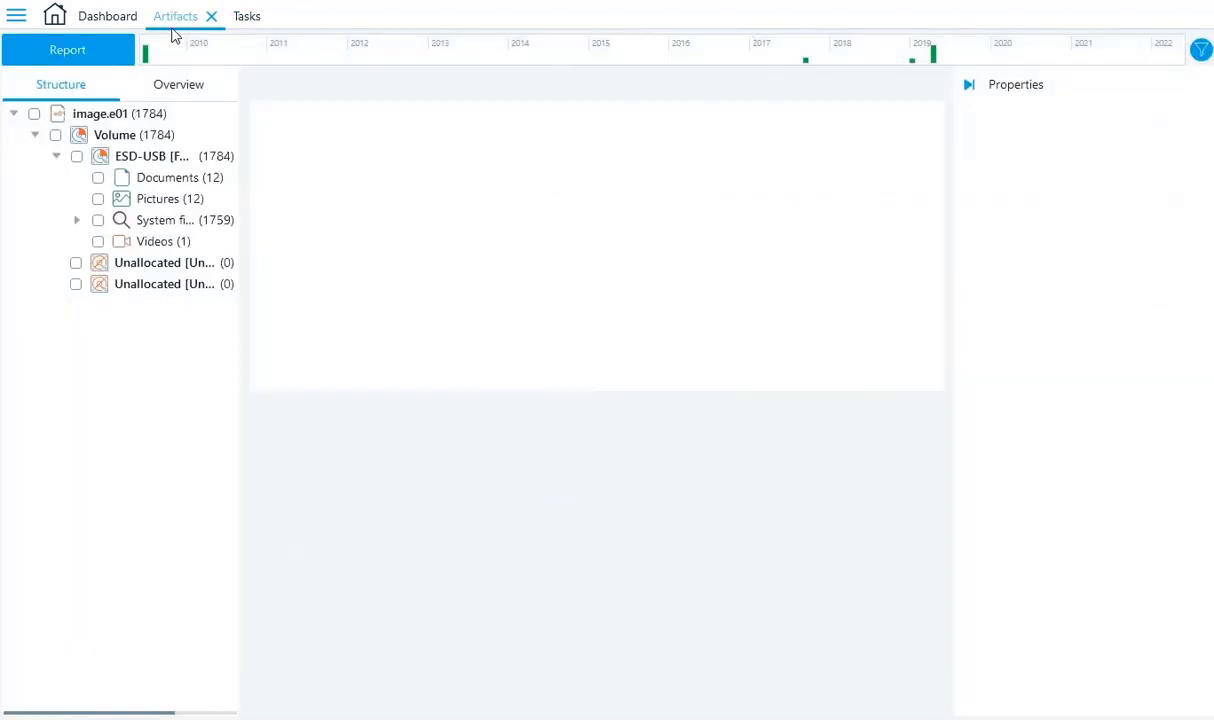
Expand System files by source file, widen the tree panel, and show the 20 recovered pictures.
left_click(77, 221)
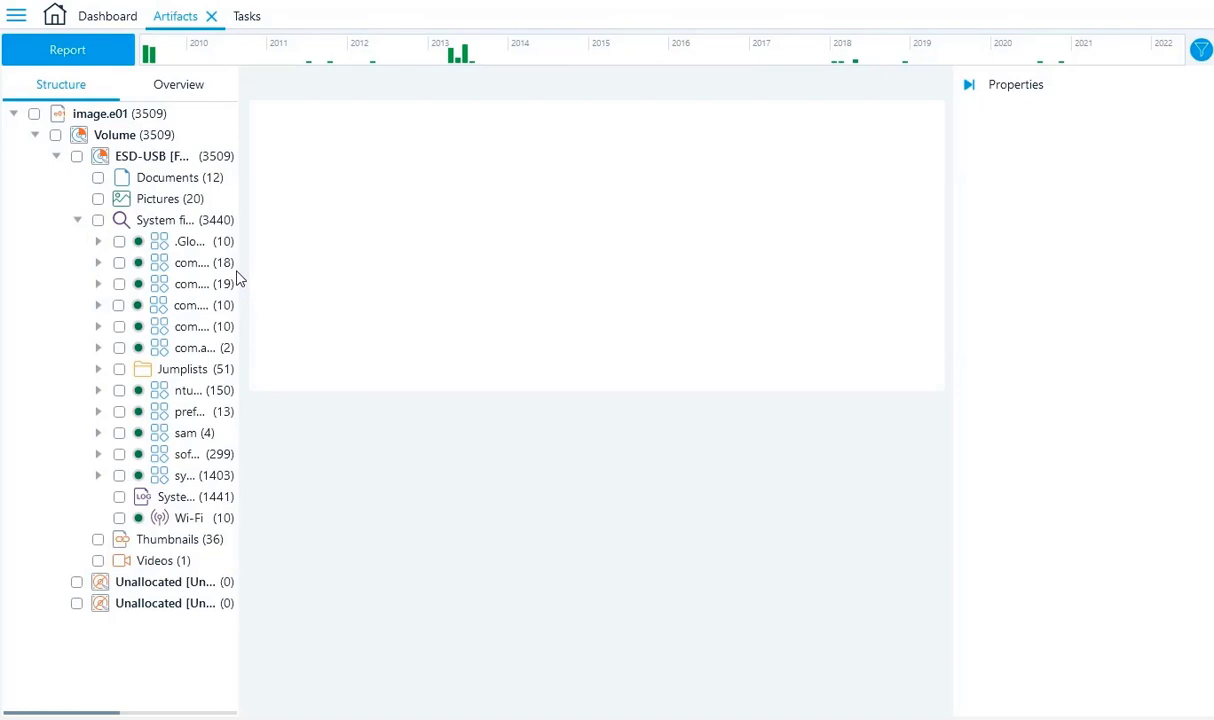
left_click_drag(238, 266, 334, 271)
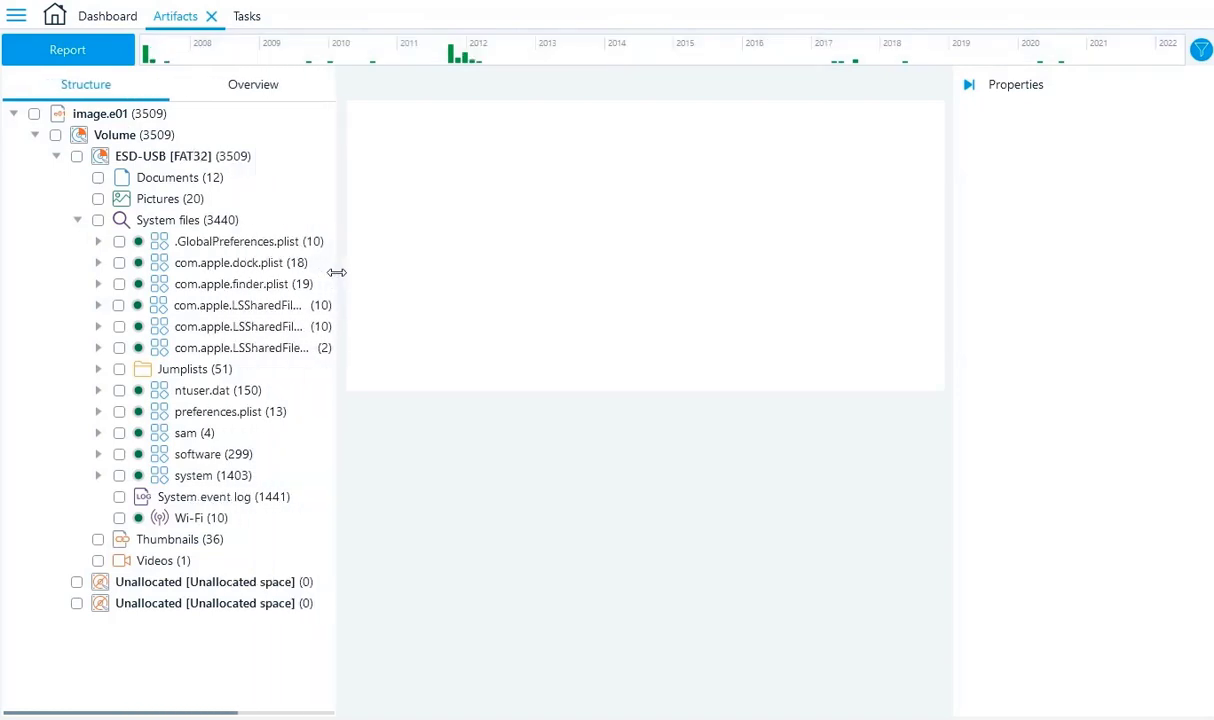
left_click(172, 201)
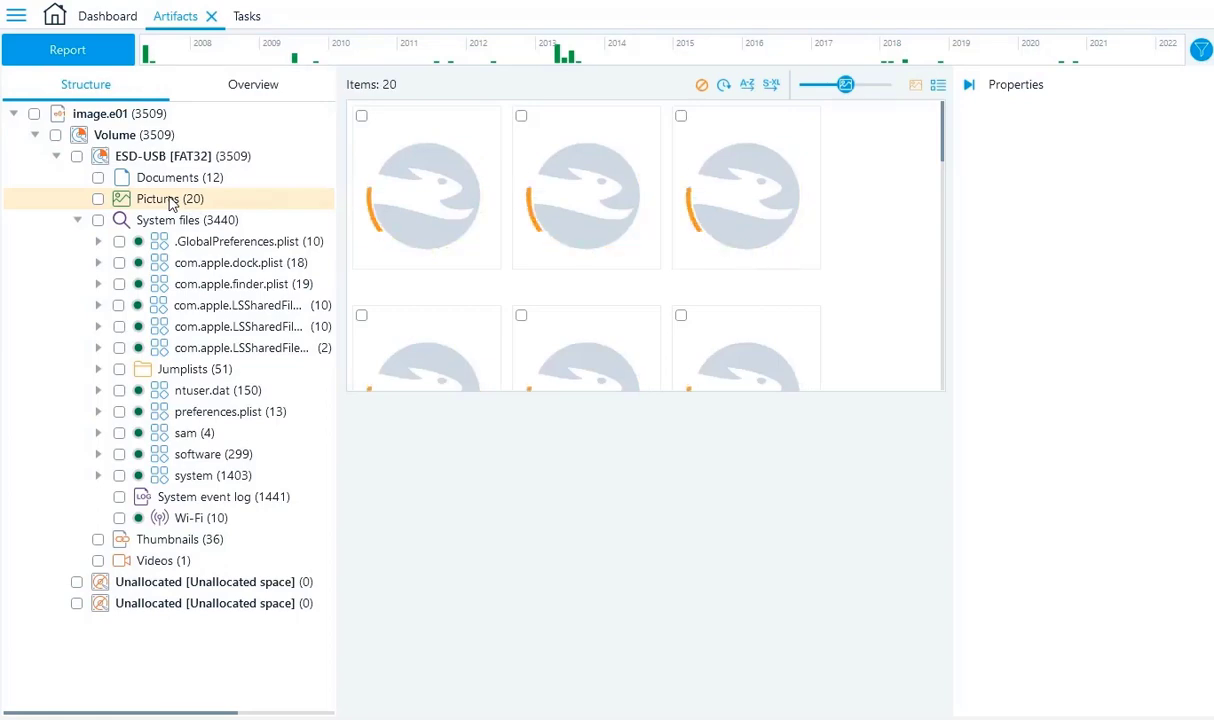